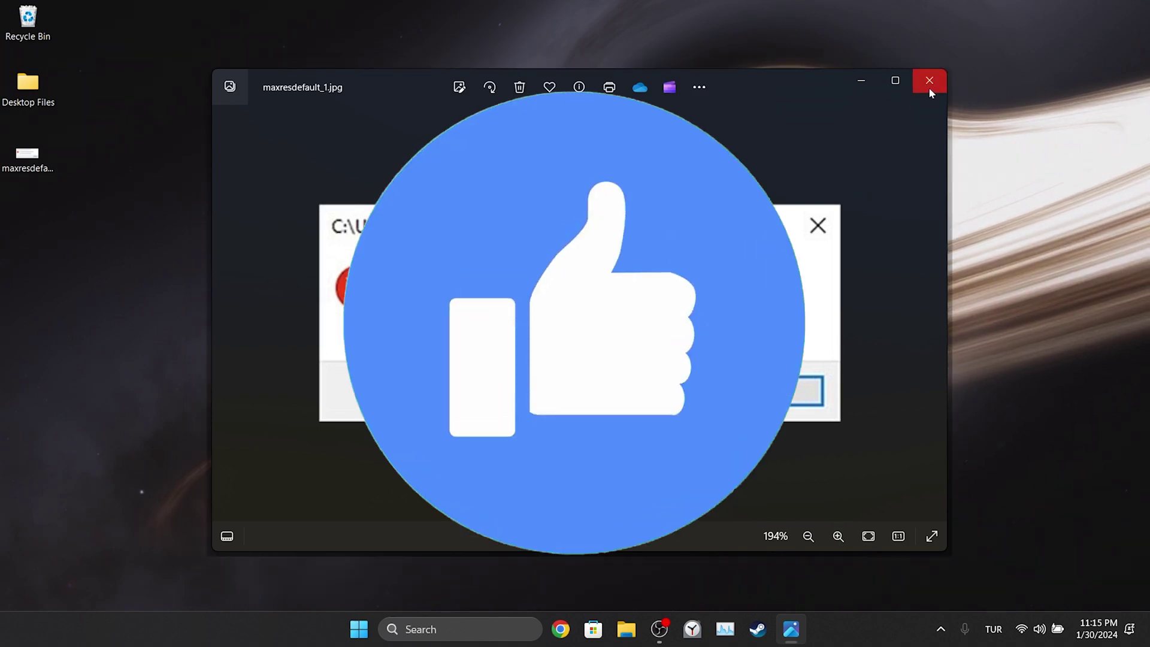
Close the Microsoft Photos image viewer window.
click(929, 87)
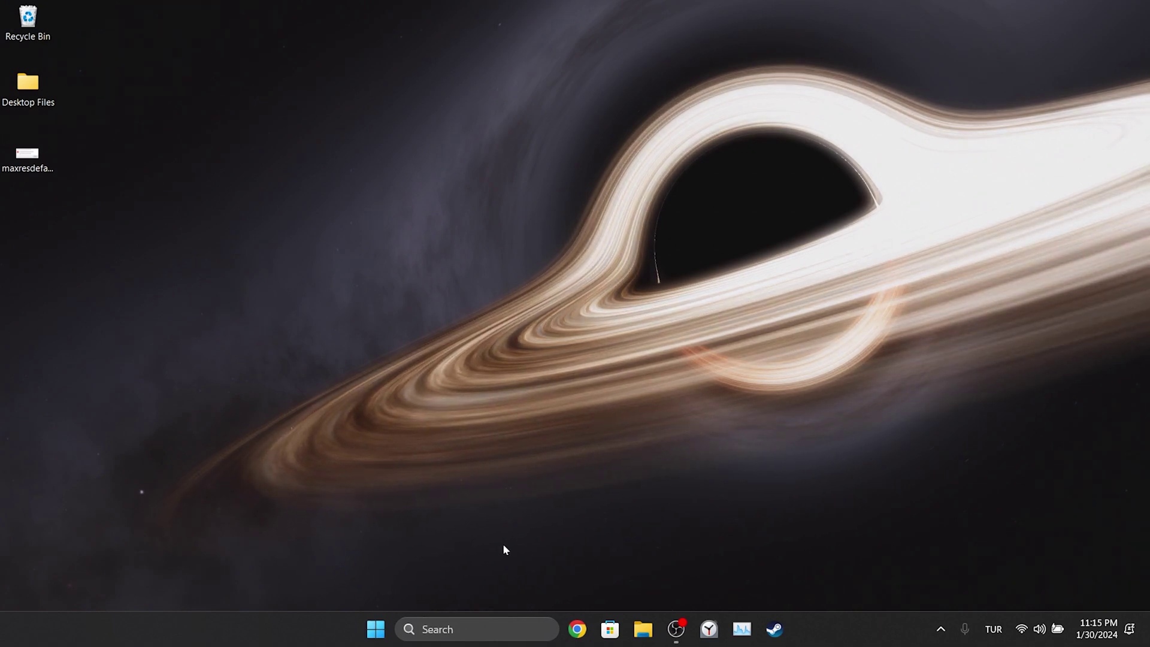
Check the Windows Update page in Settings, opened from the Start context menu.
right_click(387, 629)
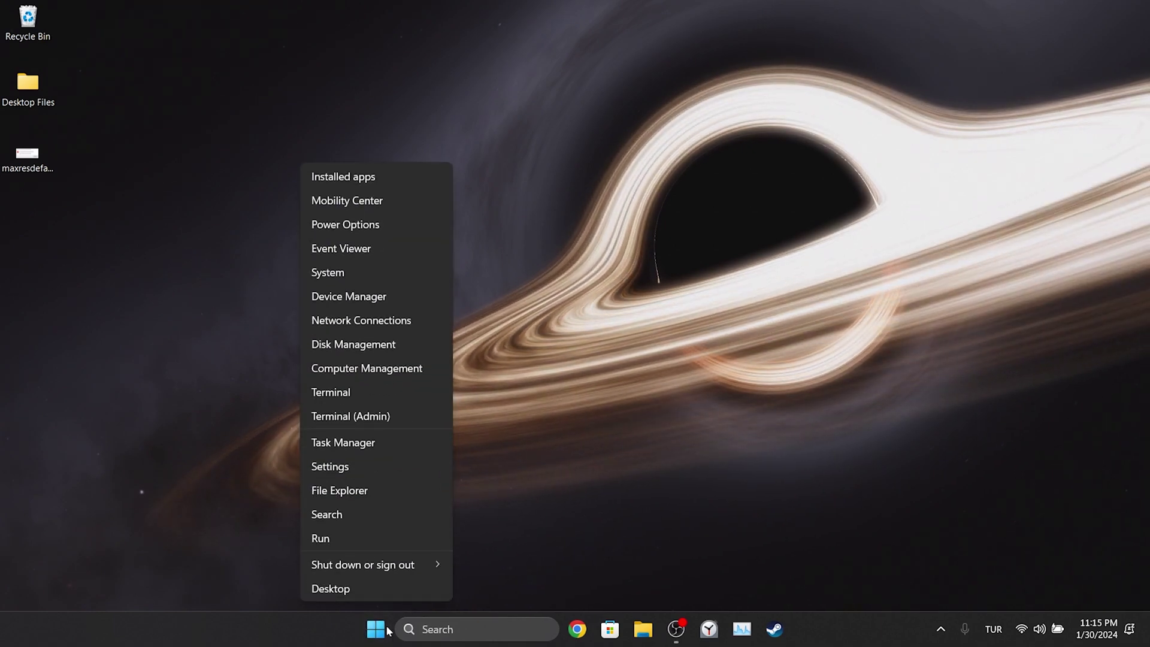
click(358, 470)
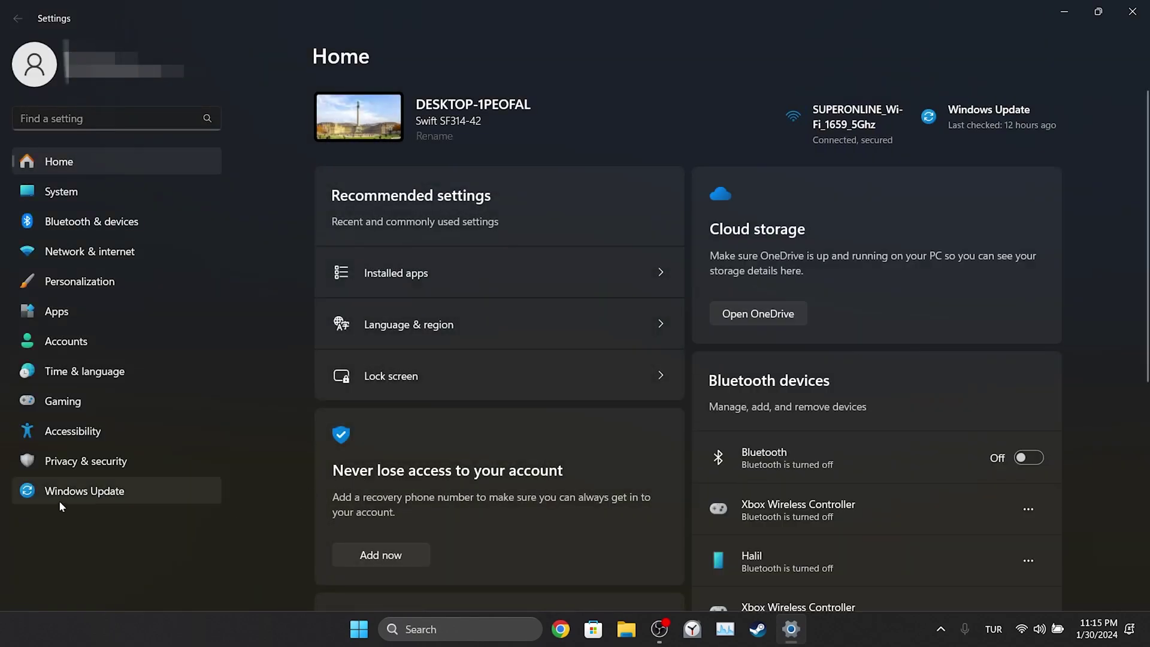
click(94, 493)
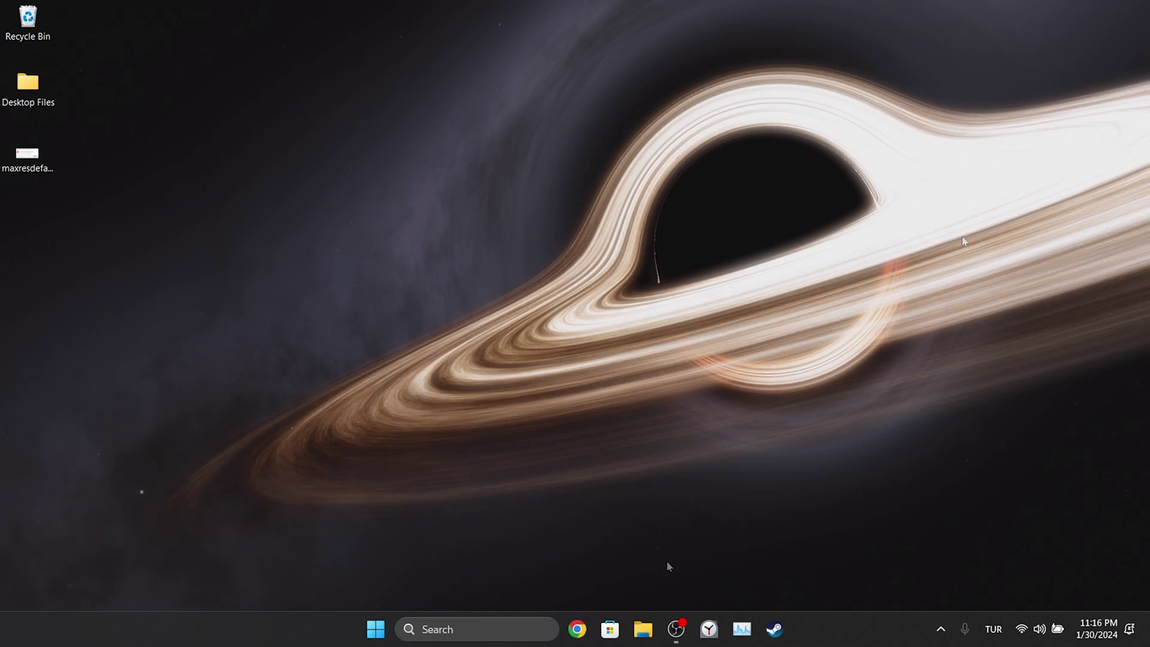
Check for and install pending app updates from the Microsoft Store Library.
click(610, 629)
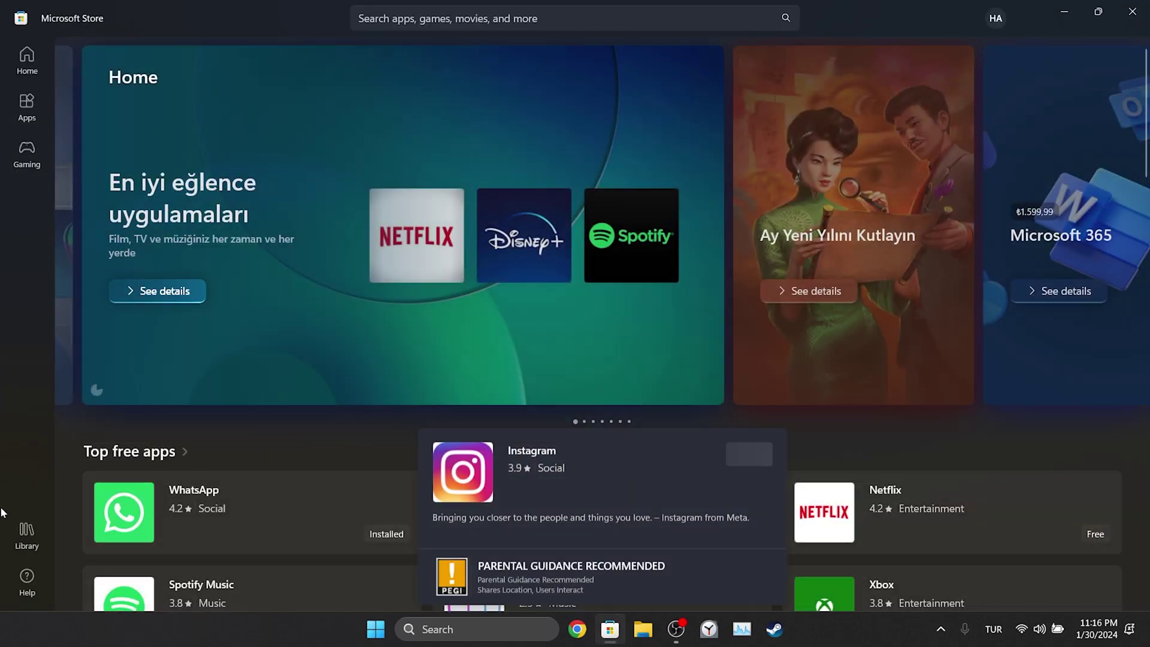
click(9, 520)
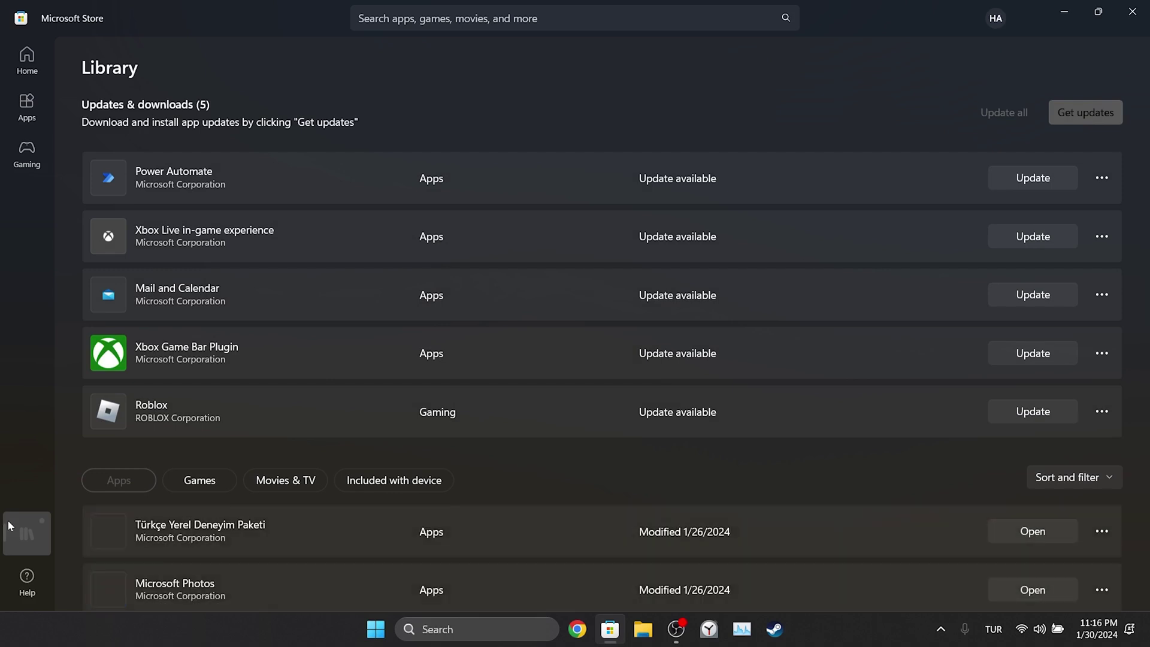
click(1099, 119)
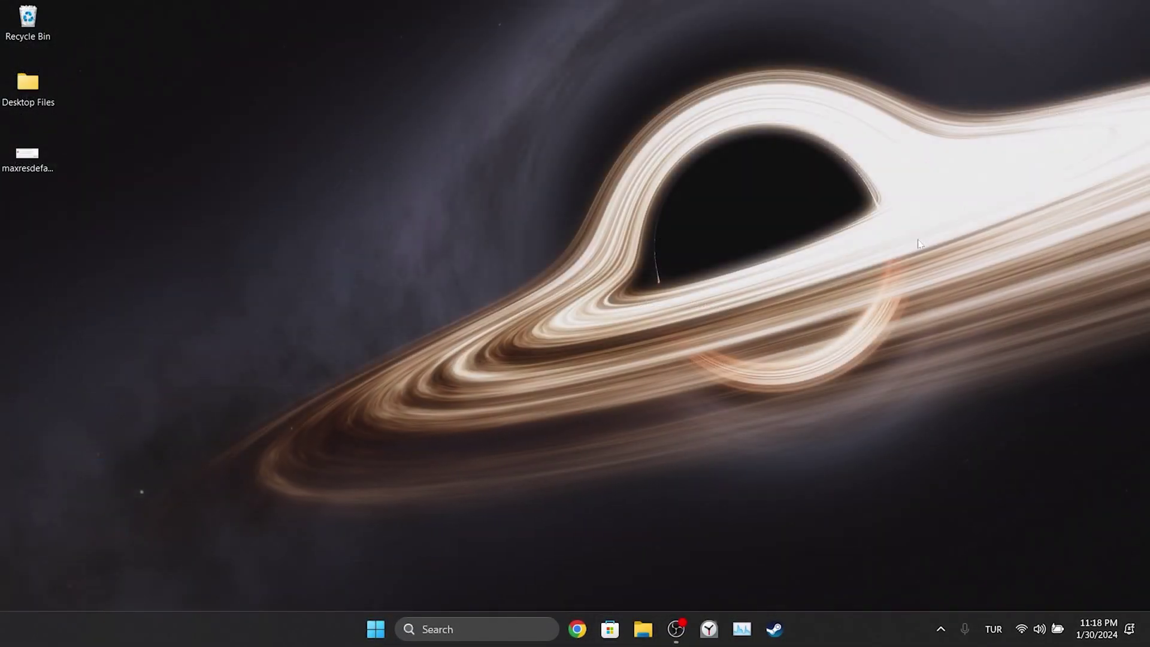
Find Photos in Windows search and open its App settings page.
click(435, 629)
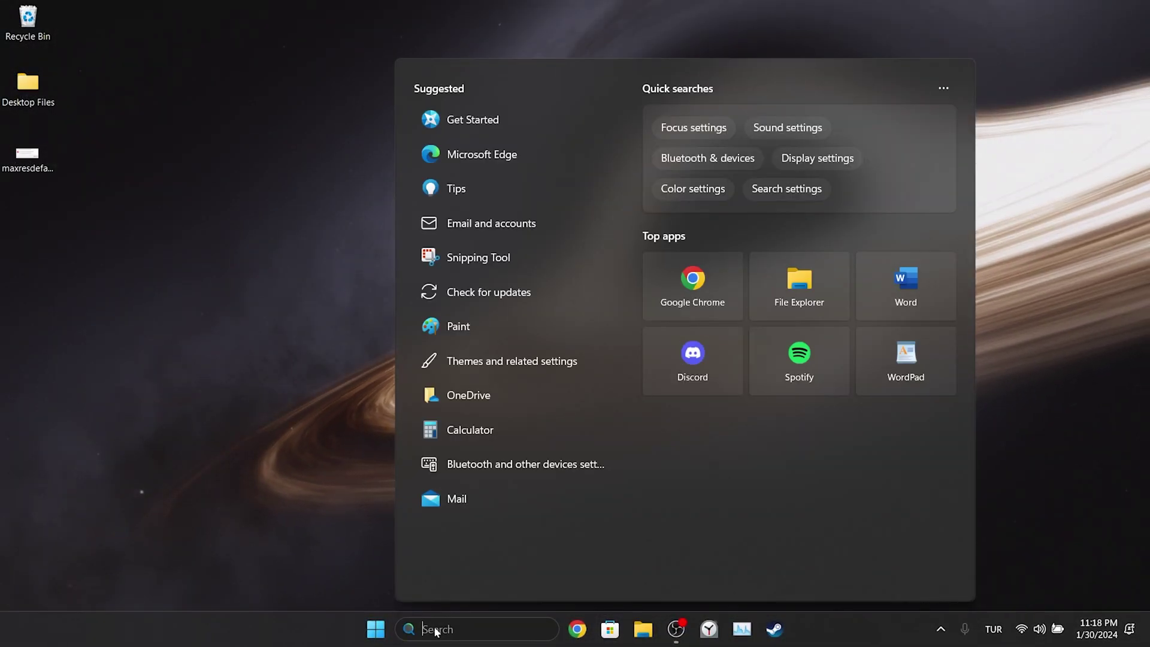
text(photos)
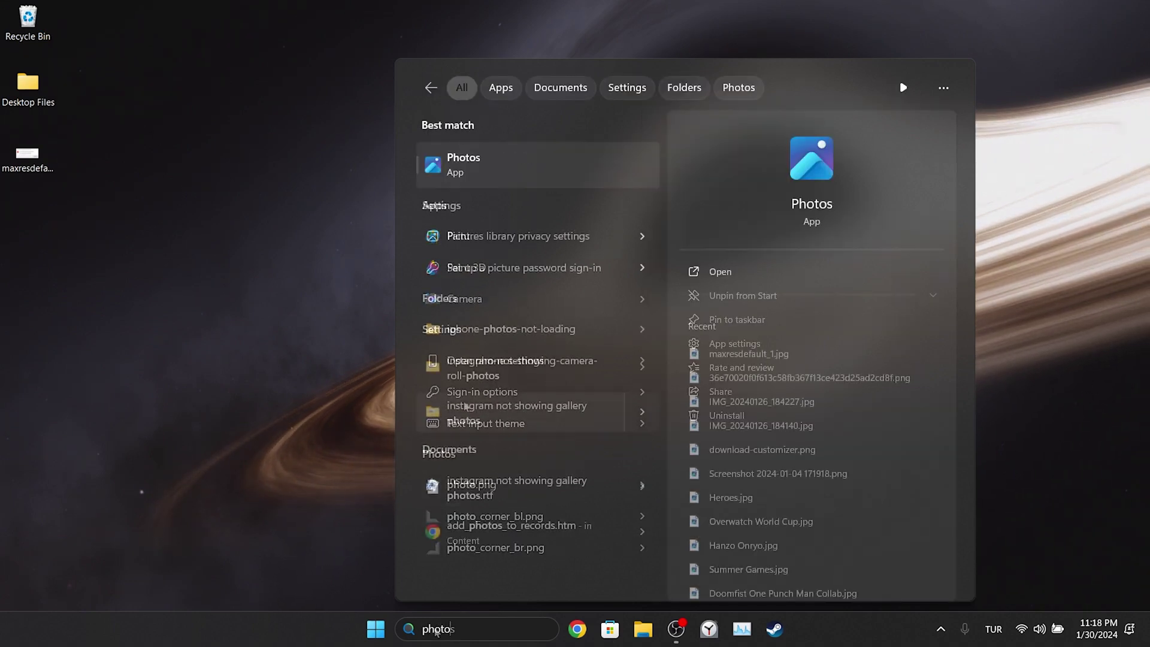
right_click(494, 181)
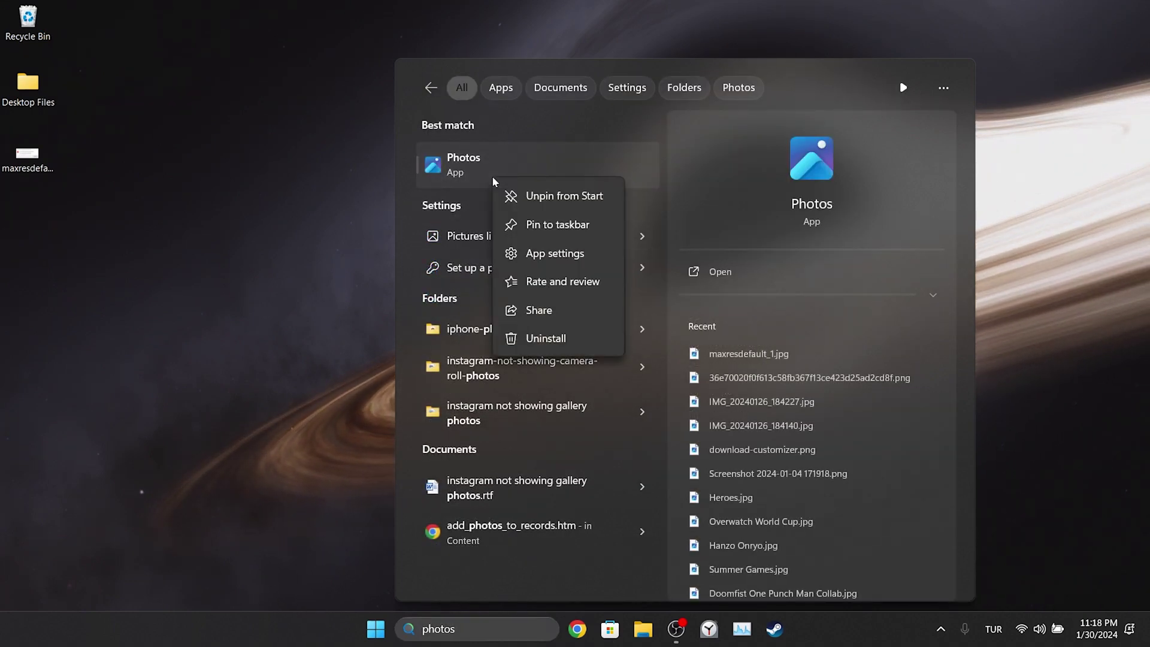
click(536, 254)
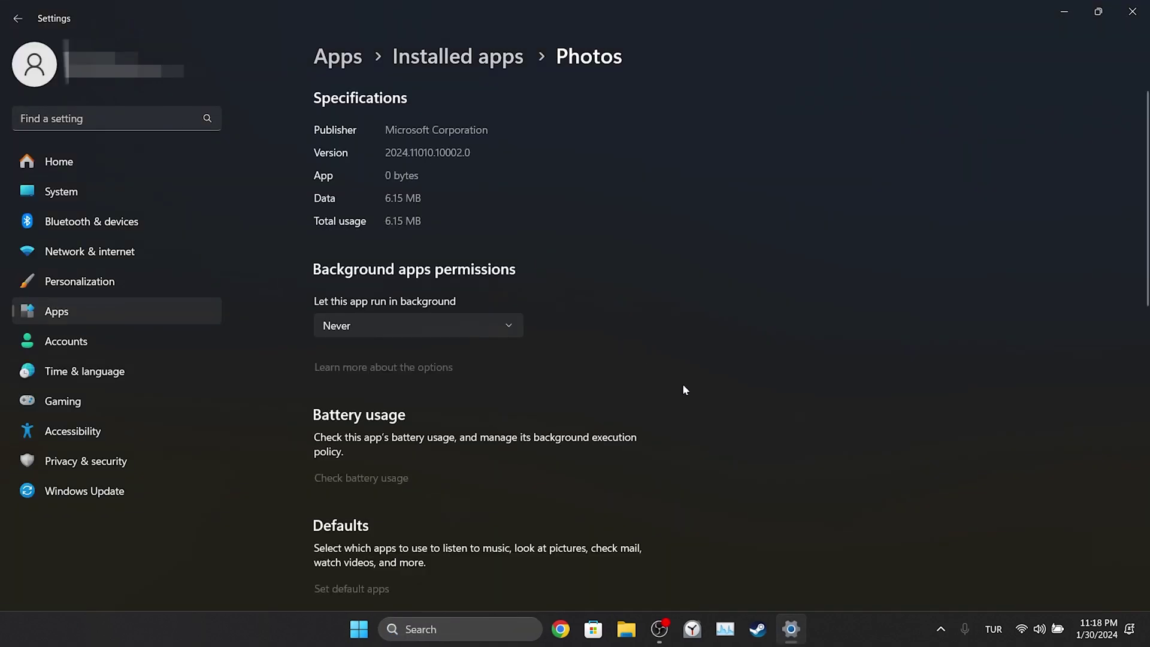
Repair the Photos app, then reset it and confirm deleting its data.
scroll(706, 390, down, 5)
scroll(705, 390, down, 5)
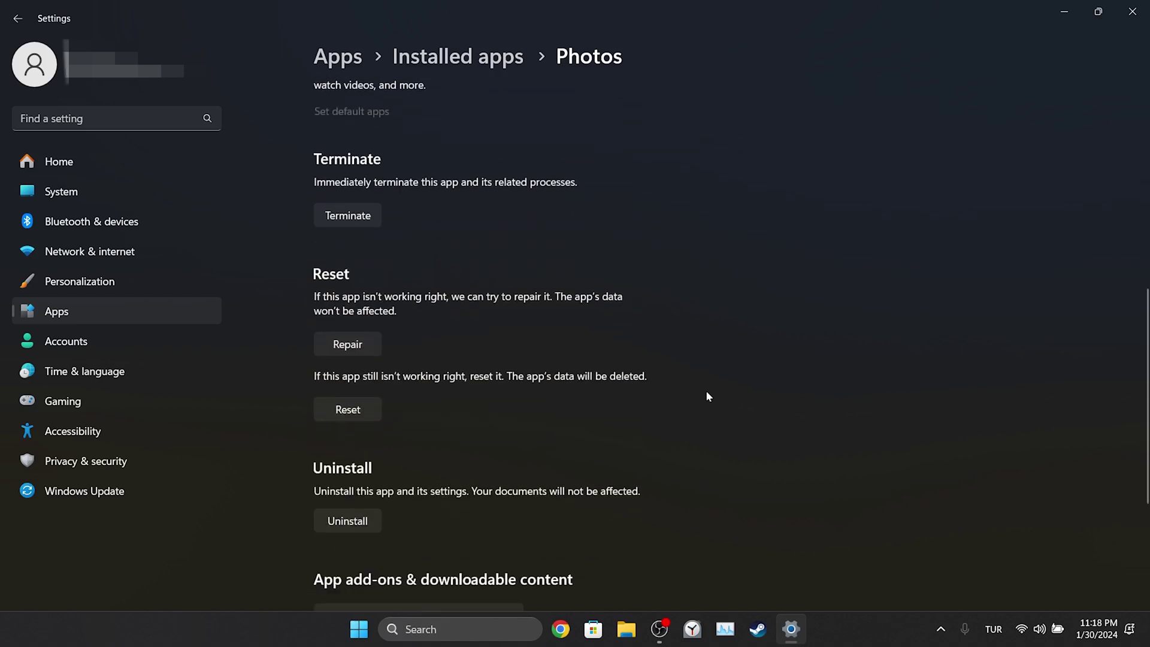
click(362, 346)
click(351, 413)
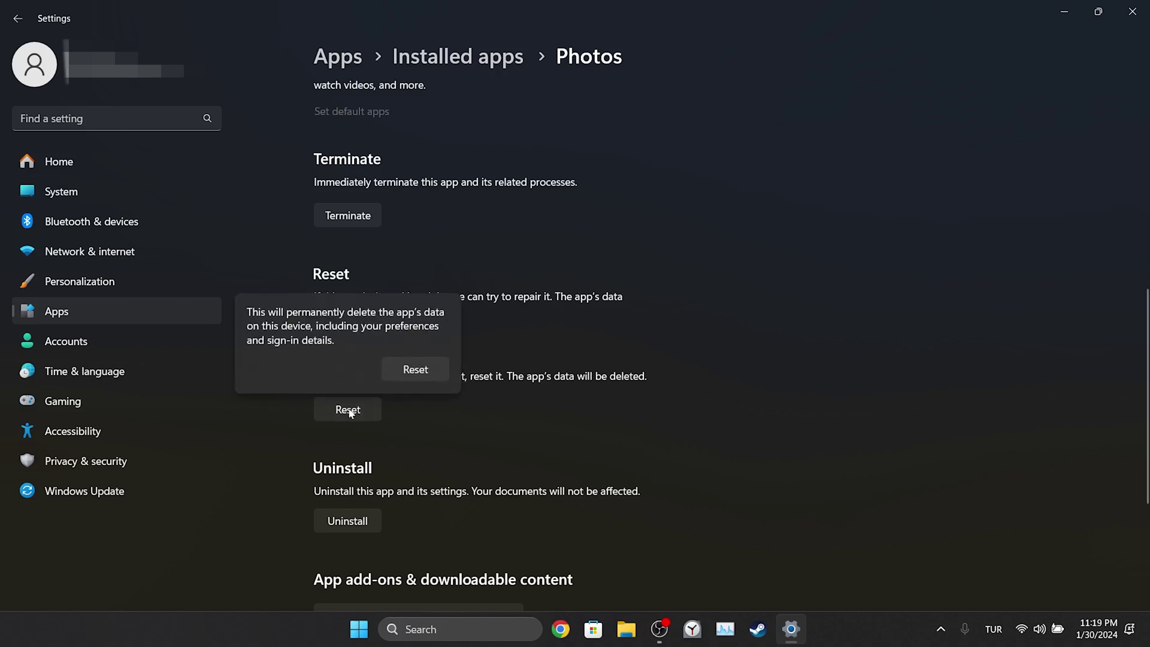
click(411, 371)
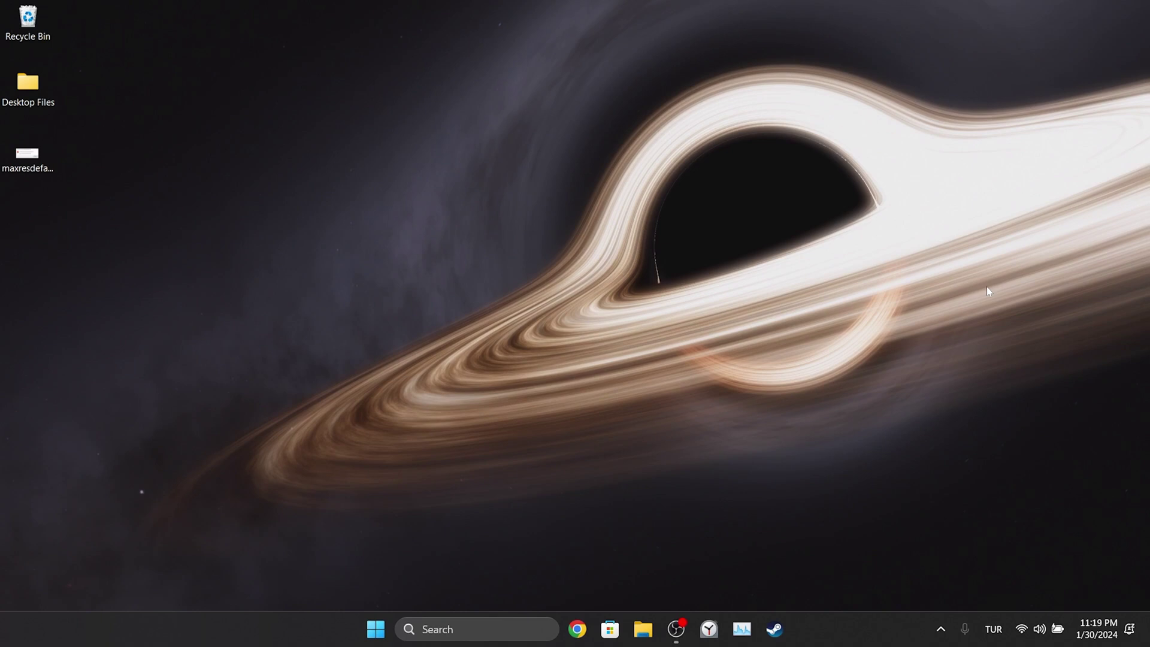
Uninstall Photos via its right-click menu in the 'photos' search results, confirming the removal.
click(448, 628)
text(photos)
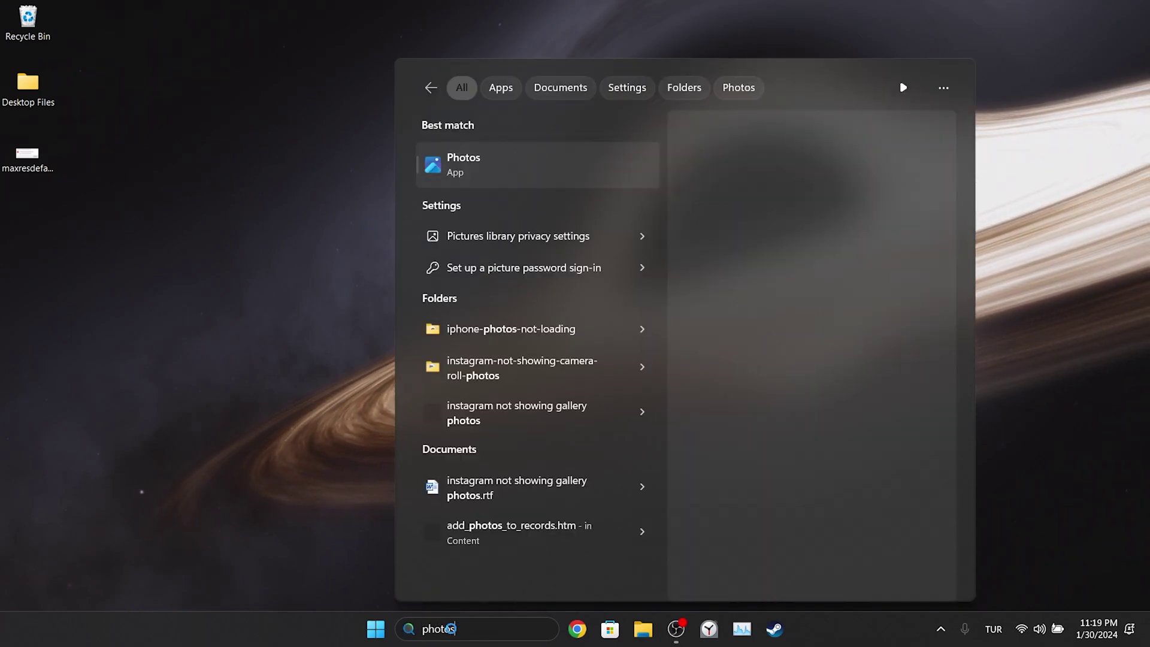
right_click(482, 170)
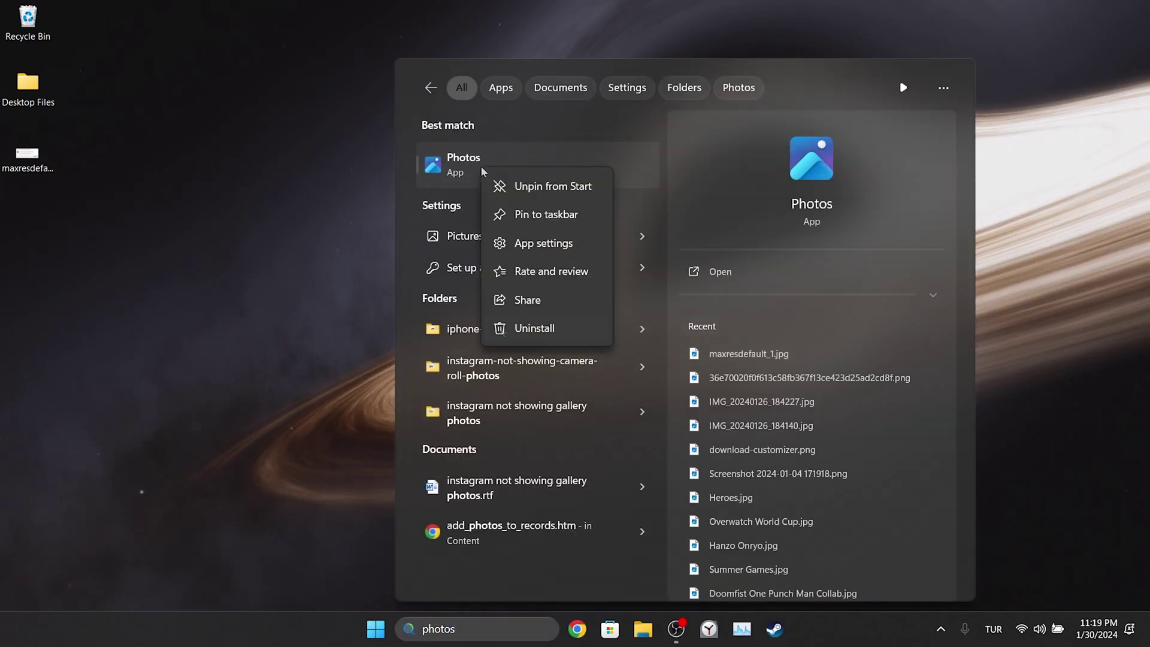
click(534, 329)
click(605, 346)
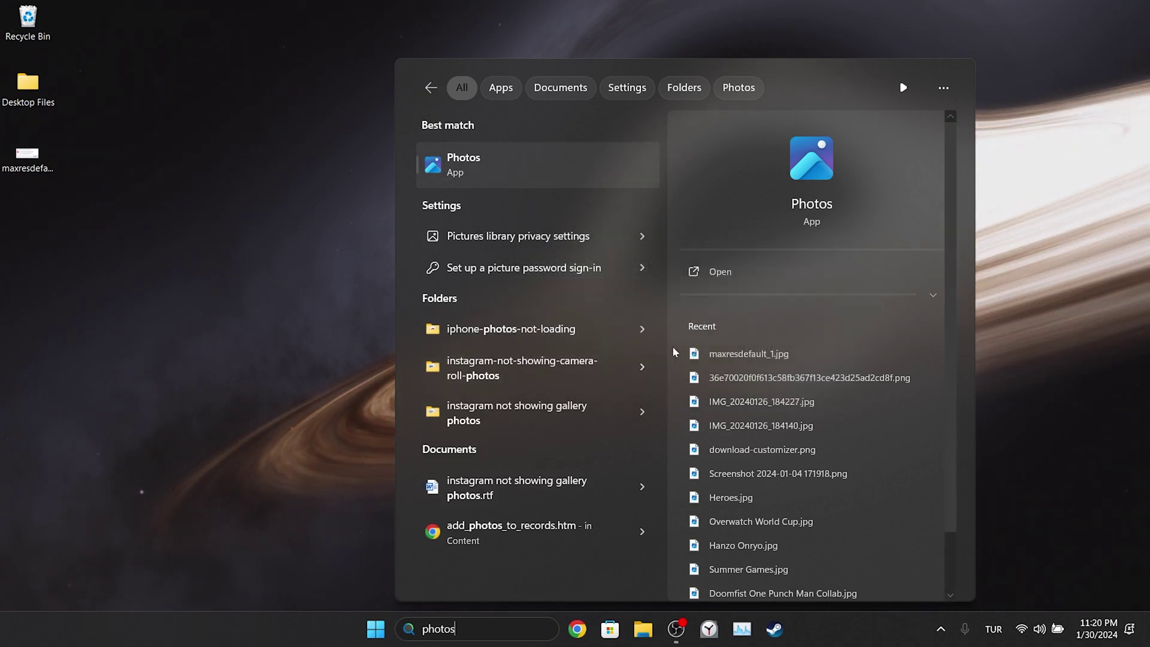
click(1041, 321)
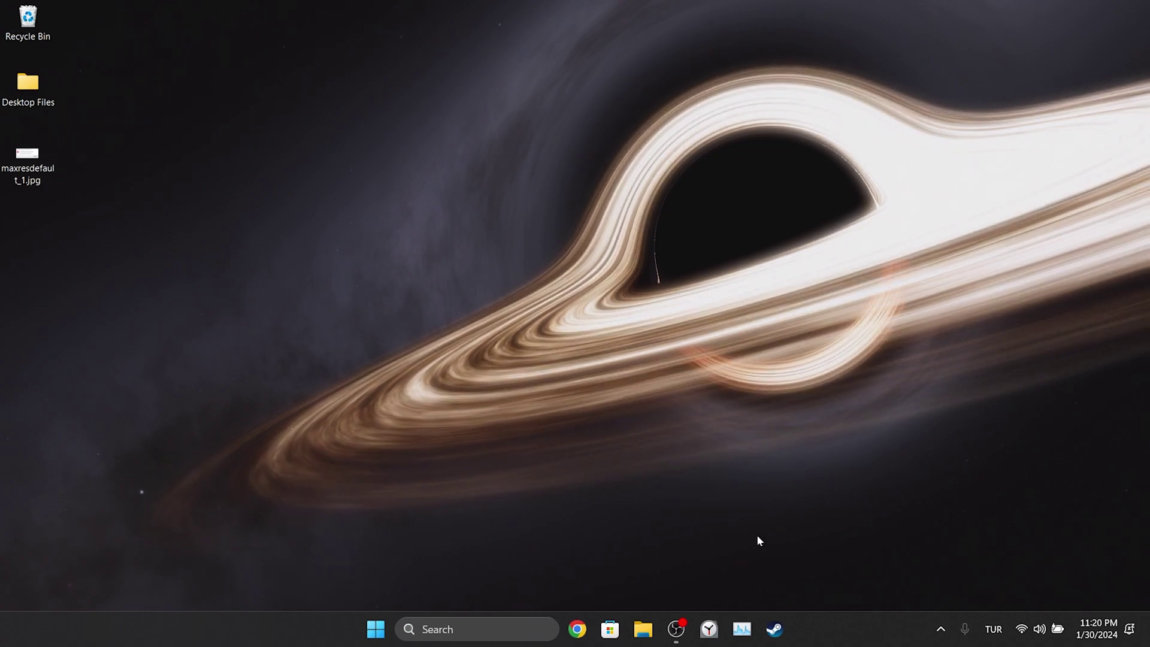
Reinstall Microsoft Photos from its Microsoft Store product page.
click(610, 629)
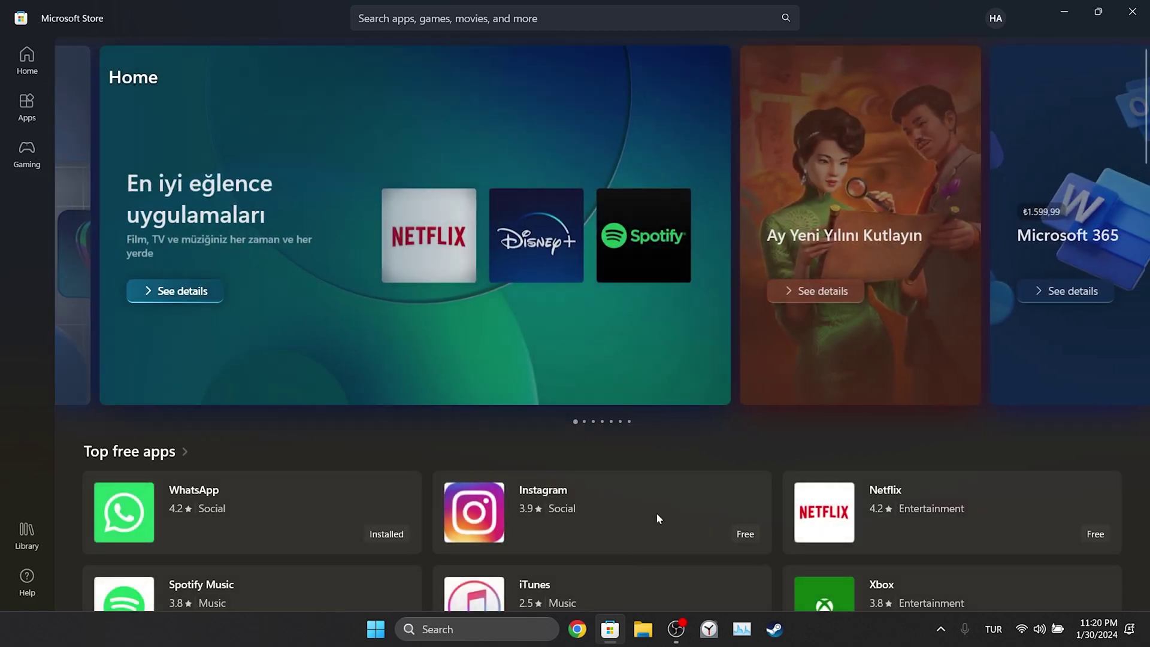
key(ctrl+f)
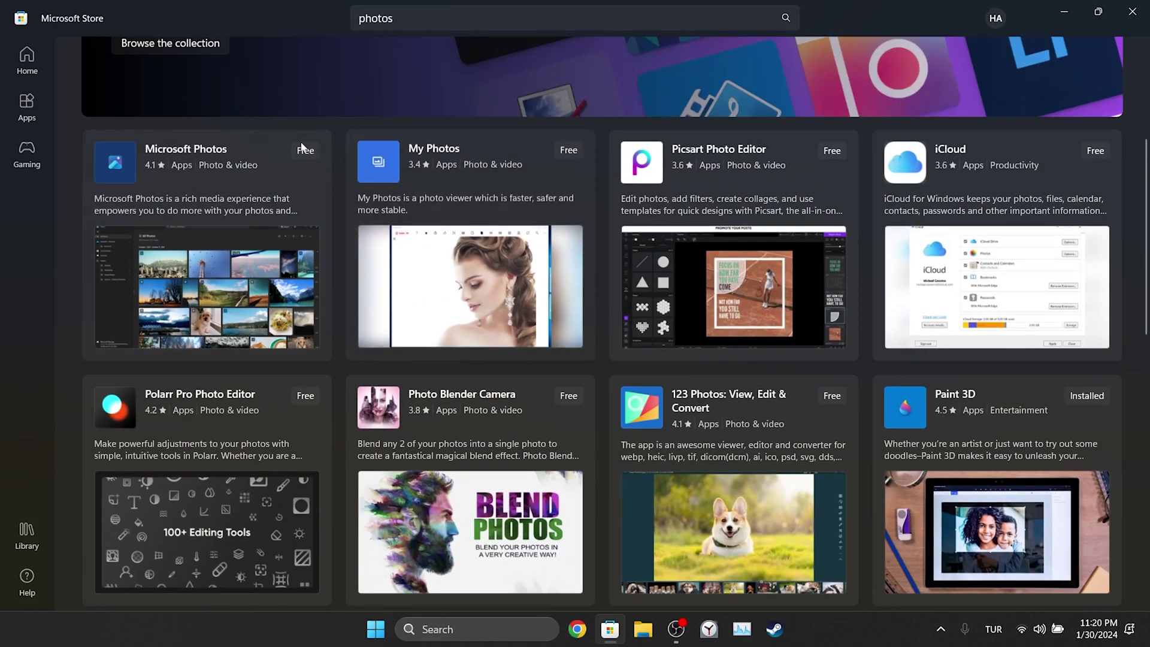
click(203, 165)
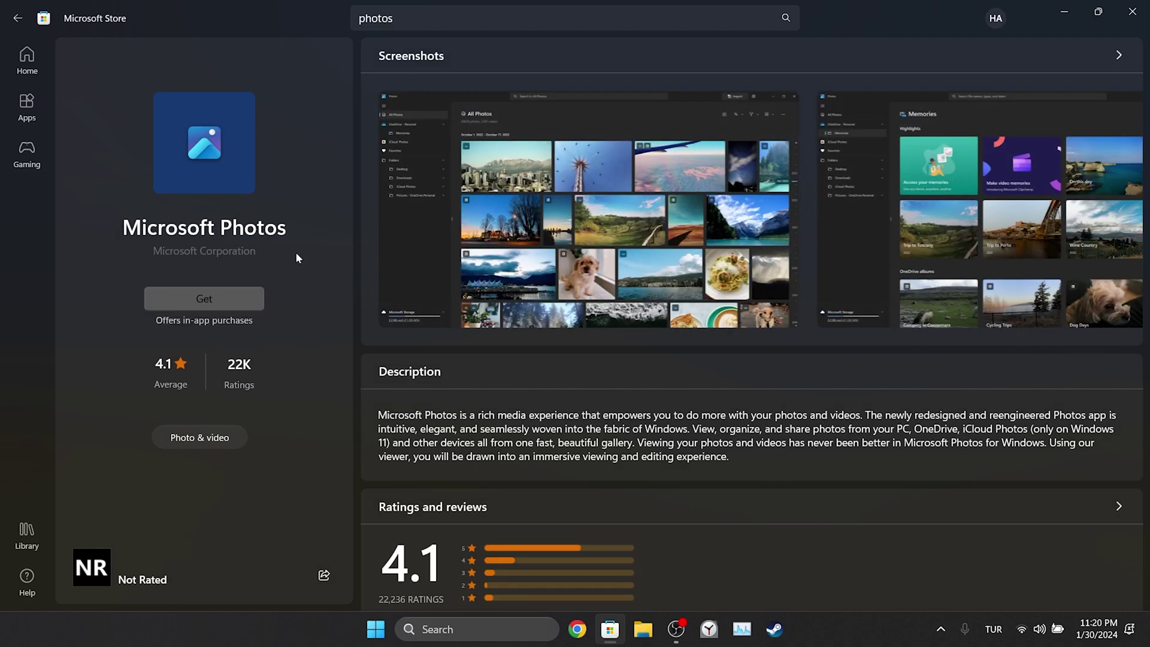
click(205, 306)
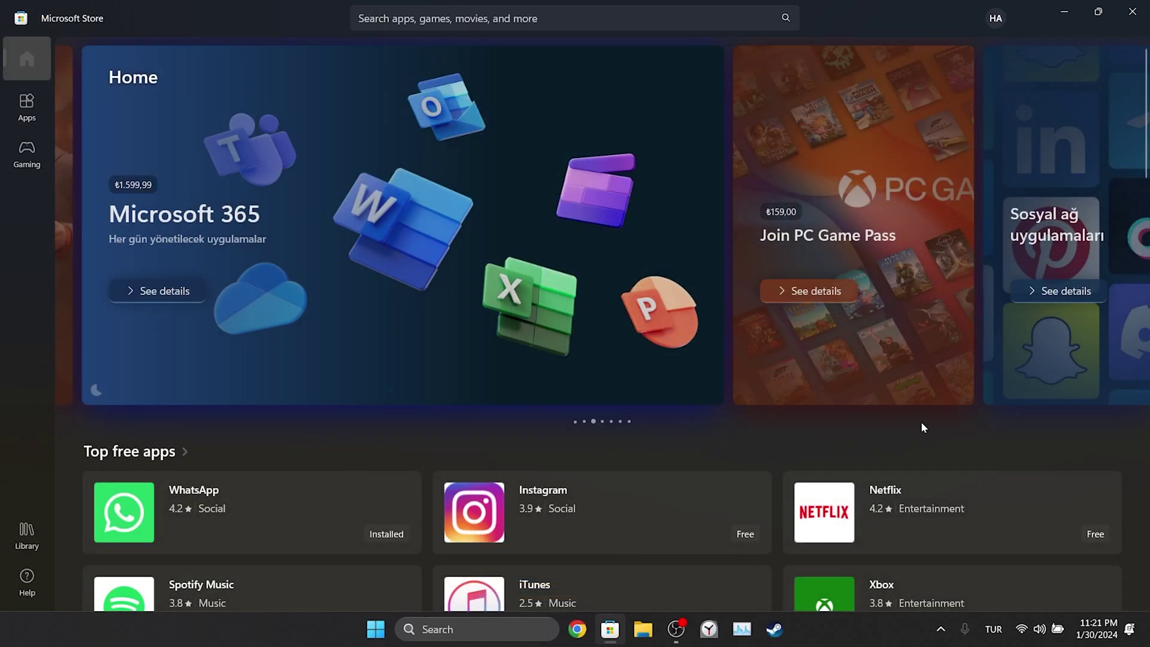
Search the Store for 'one photo viewer' and install One Photo Viewer.
click(543, 18)
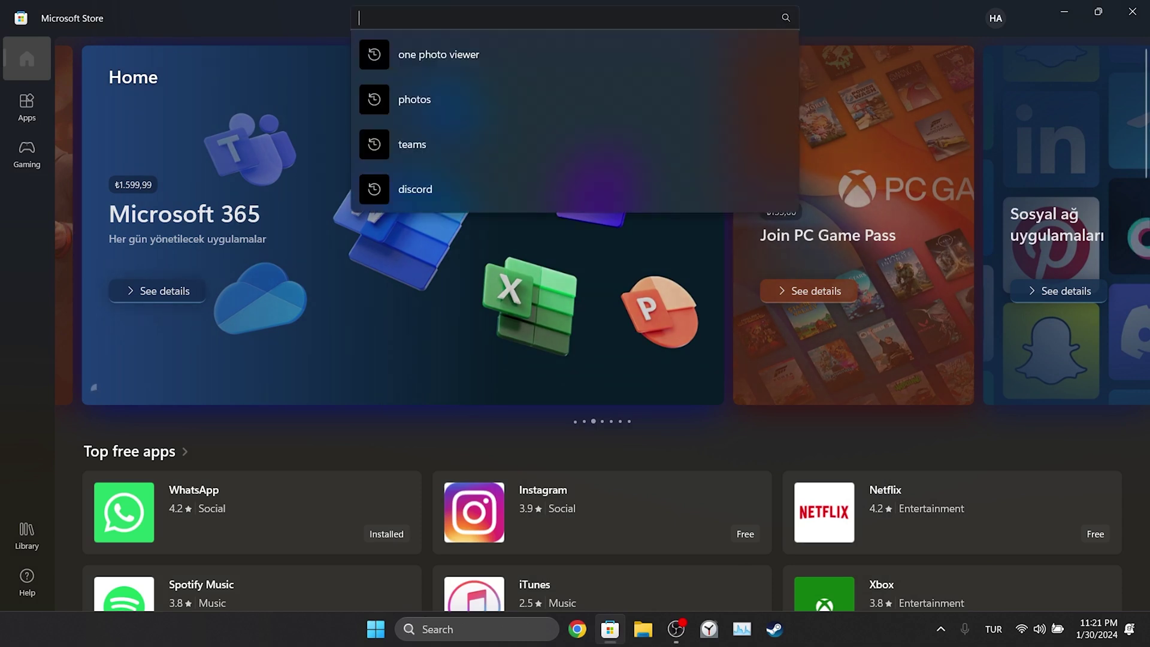
text(one photo)
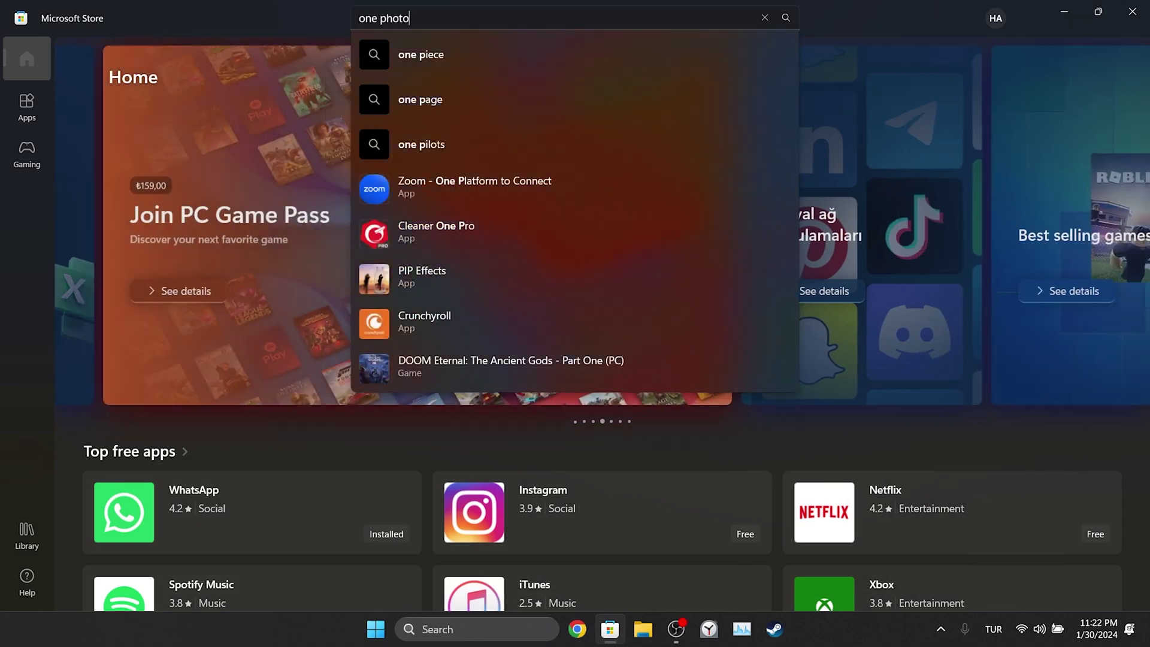
text( viewer)
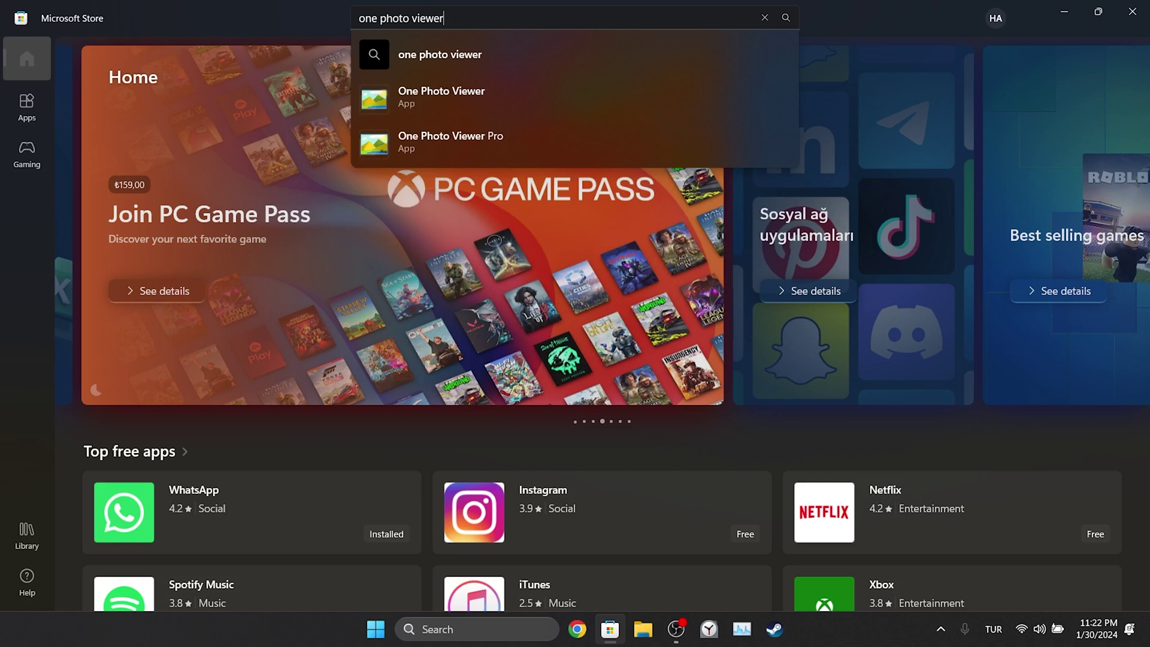
key(Return)
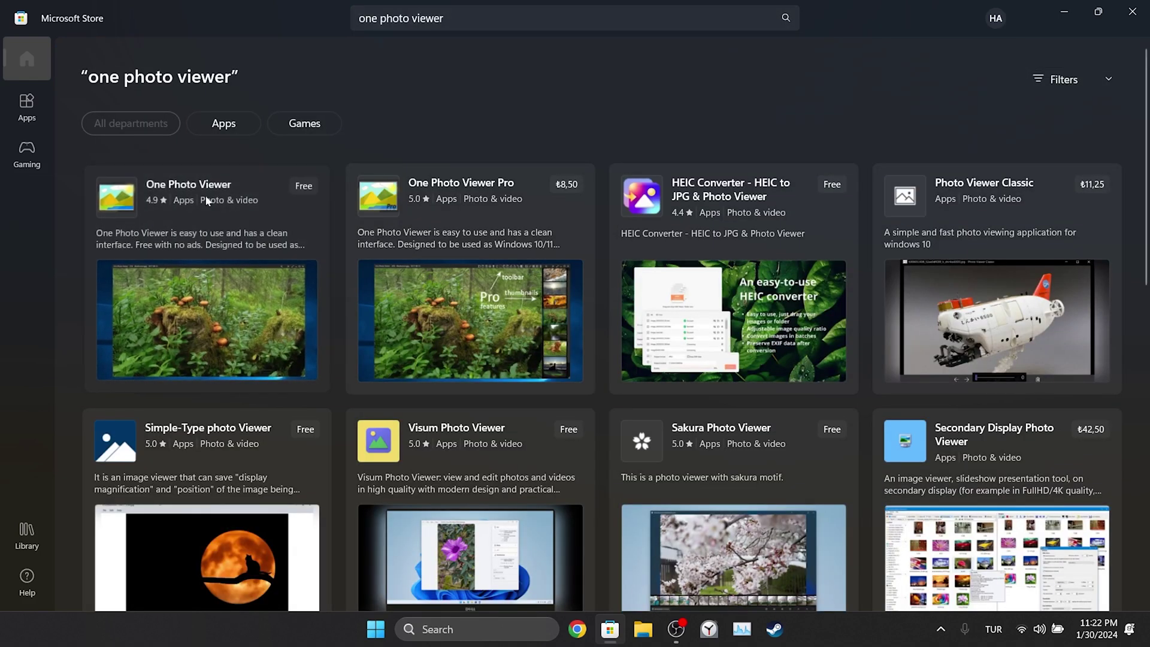
click(206, 199)
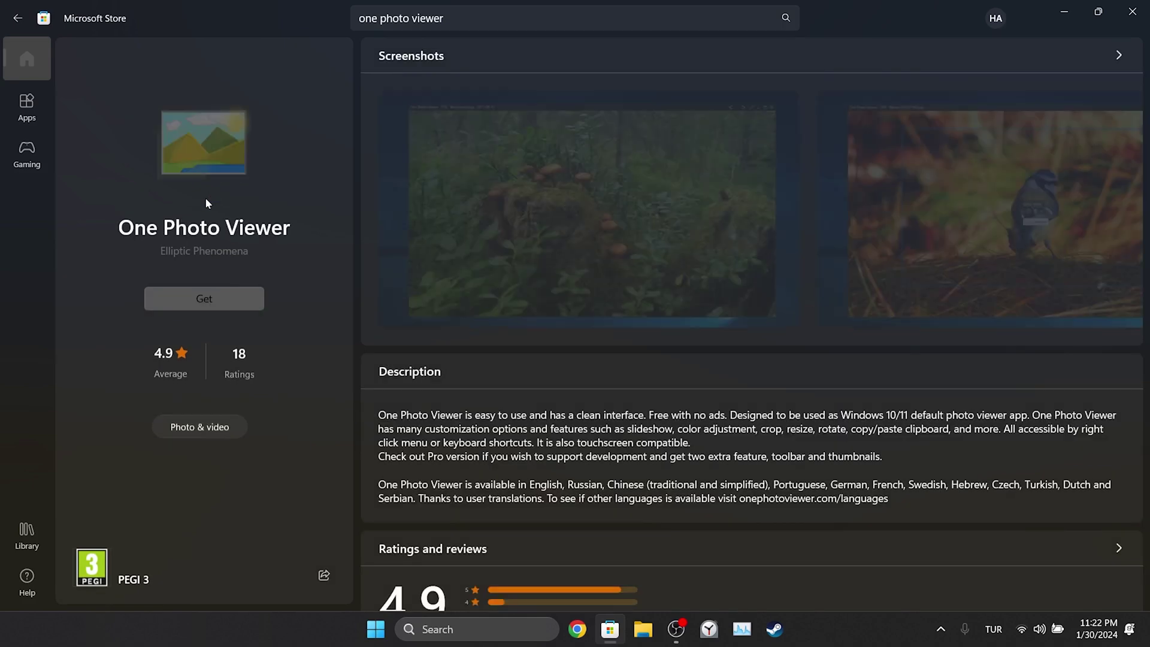
click(217, 300)
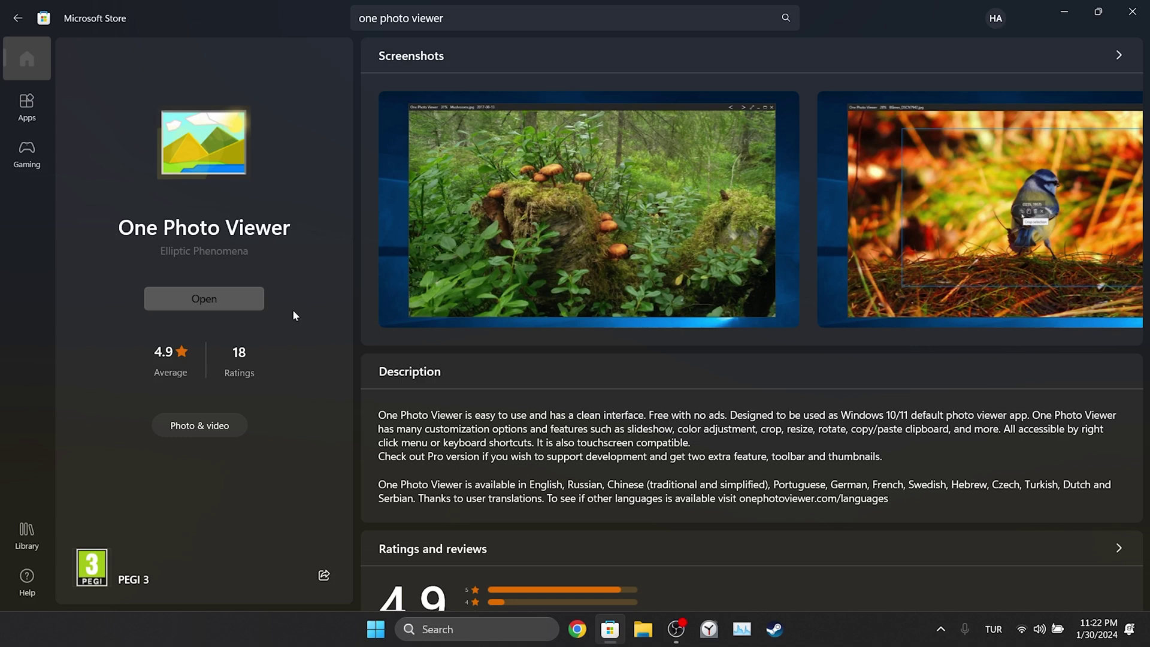
Open the Default apps settings page and filter the app list with 'one p'.
click(460, 630)
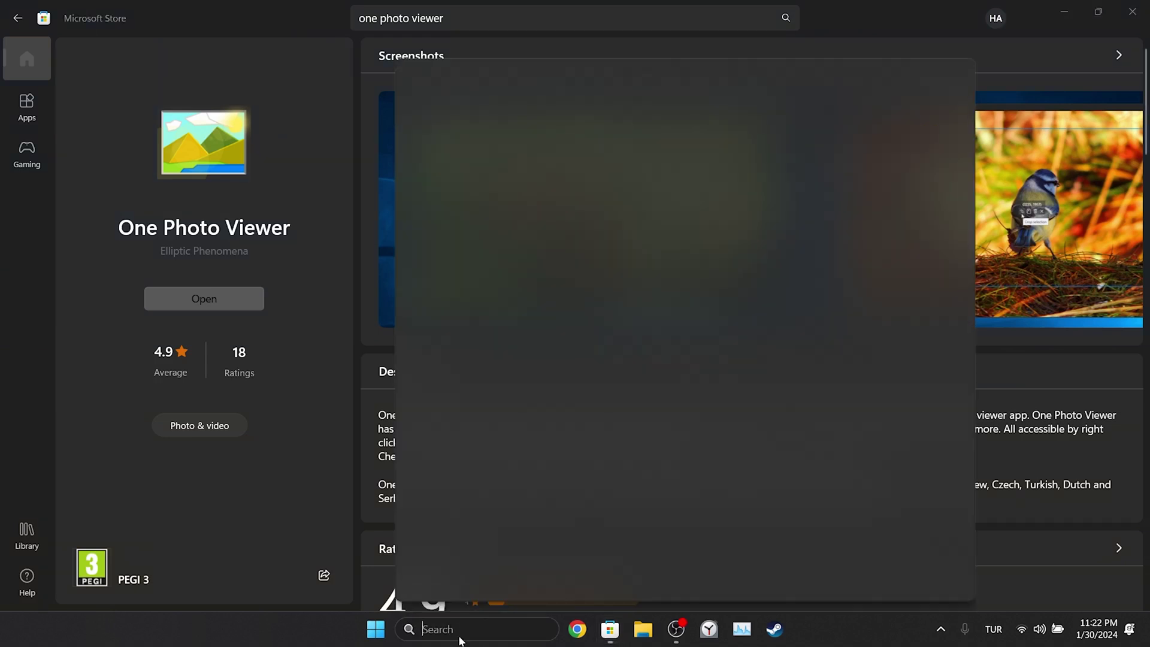
text(default apps)
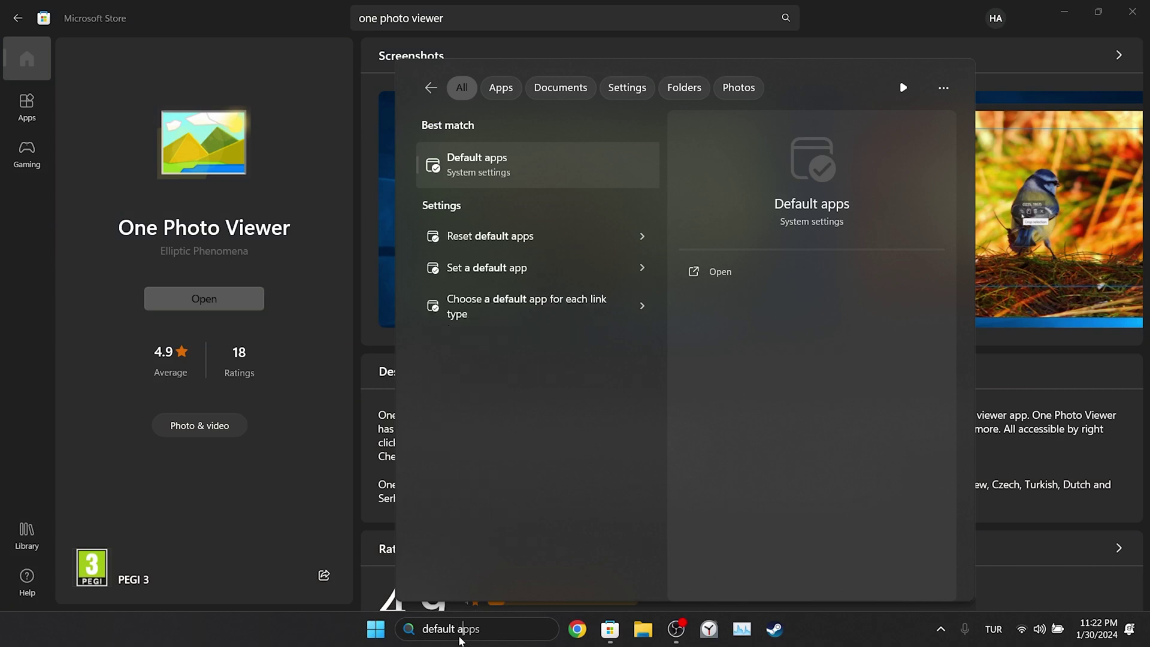
click(511, 156)
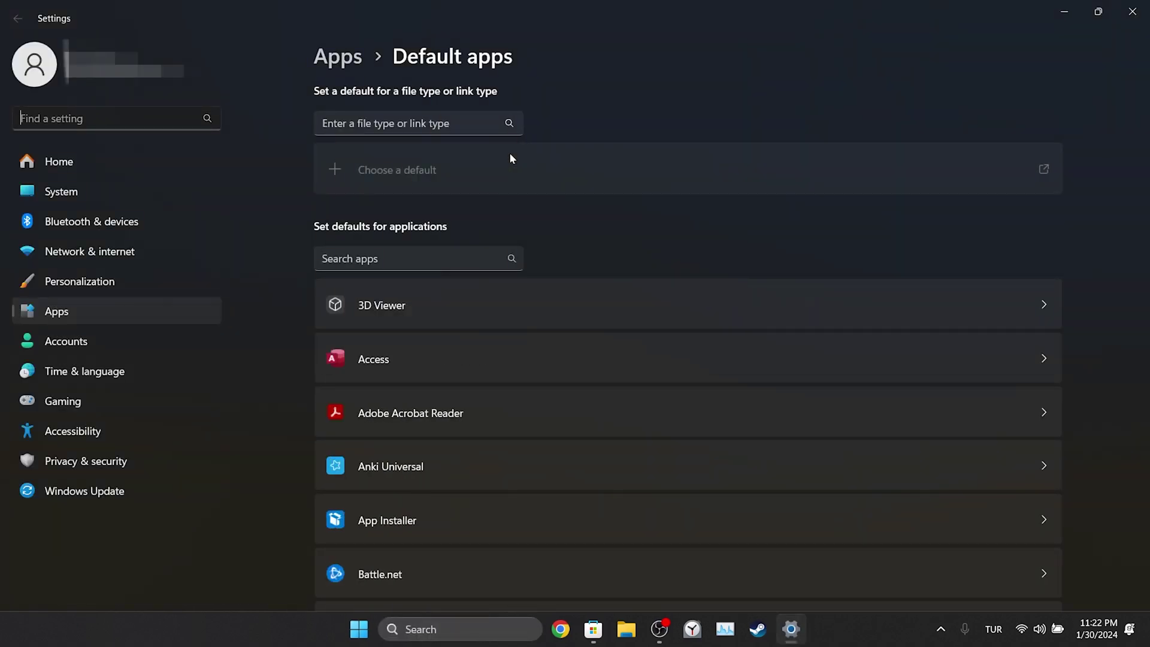
click(413, 258)
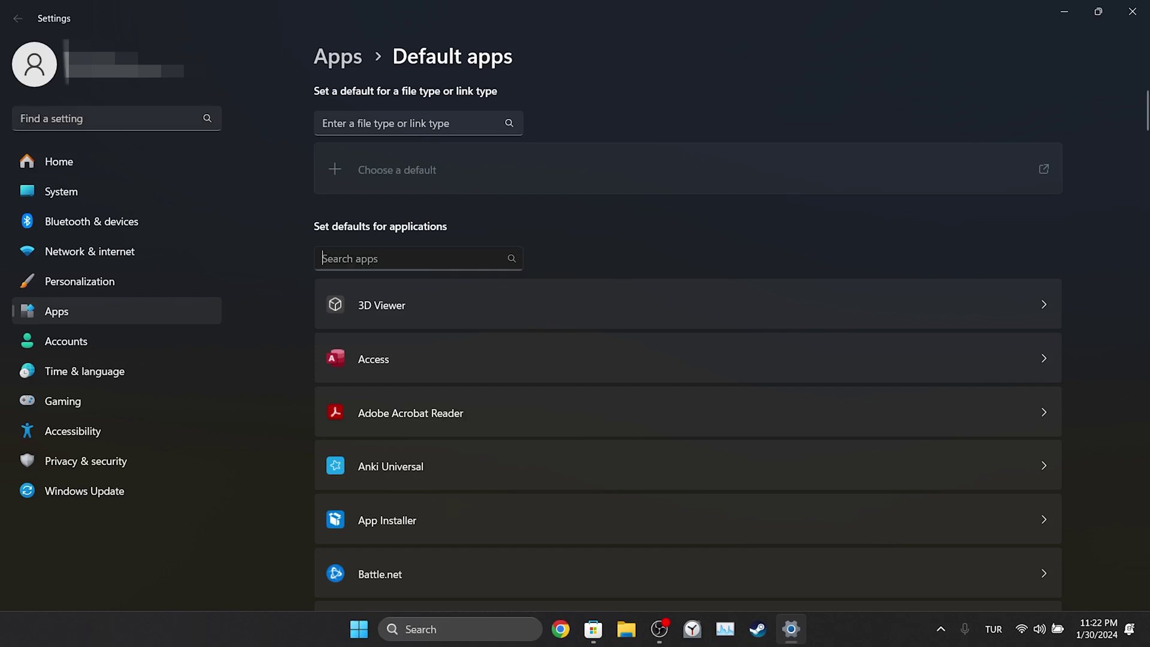
text(one p)
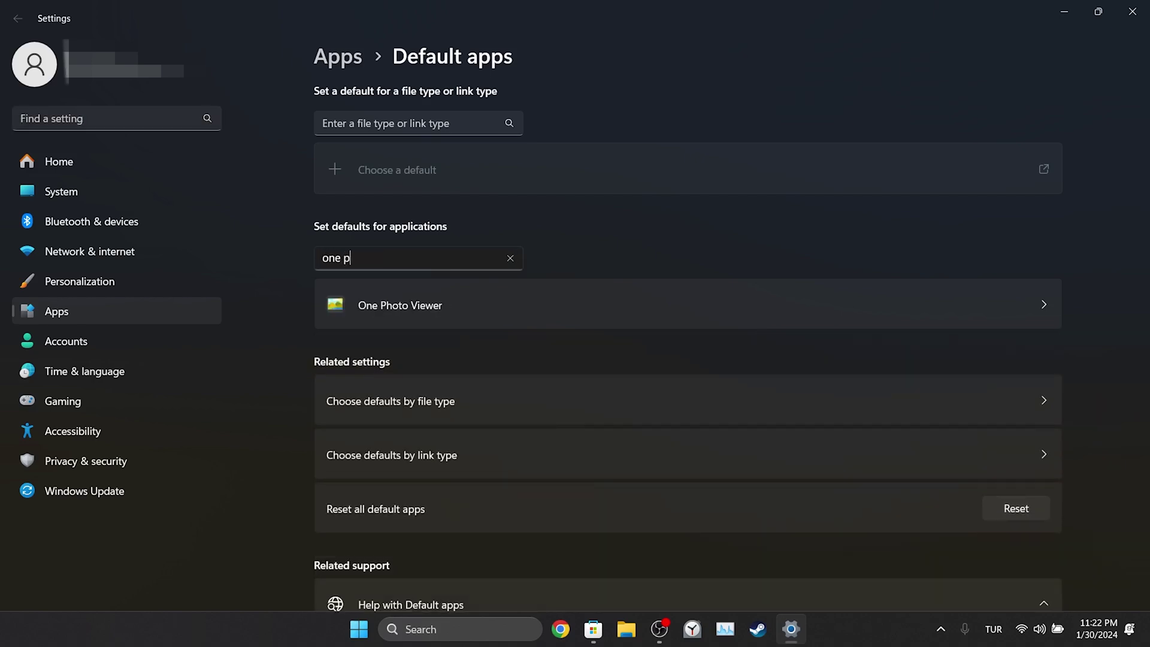
Open One Photo Viewer's defaults and assign it to .arw, .avif, .bmp and .cr2 files.
click(441, 319)
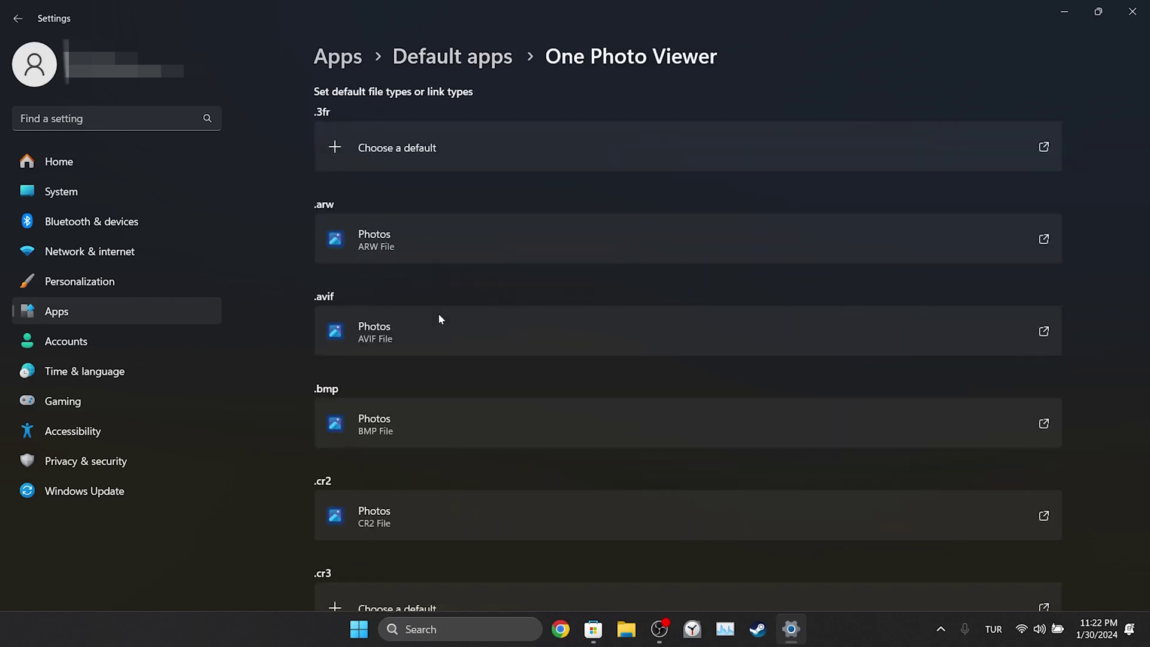
click(418, 249)
click(504, 187)
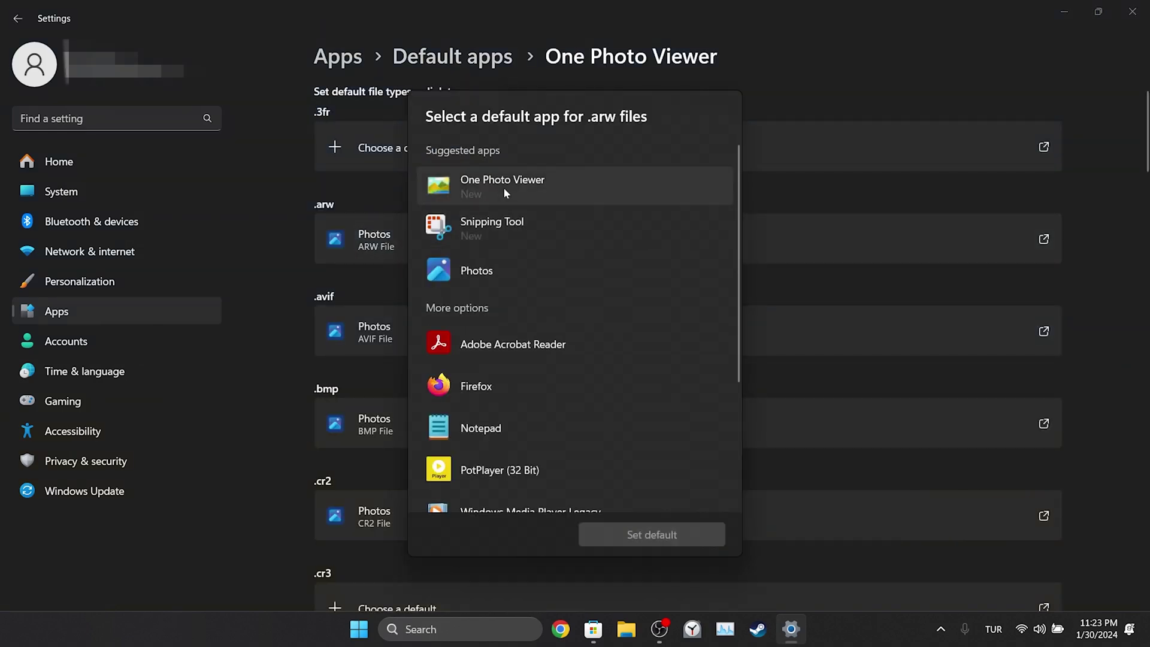
click(640, 522)
click(453, 340)
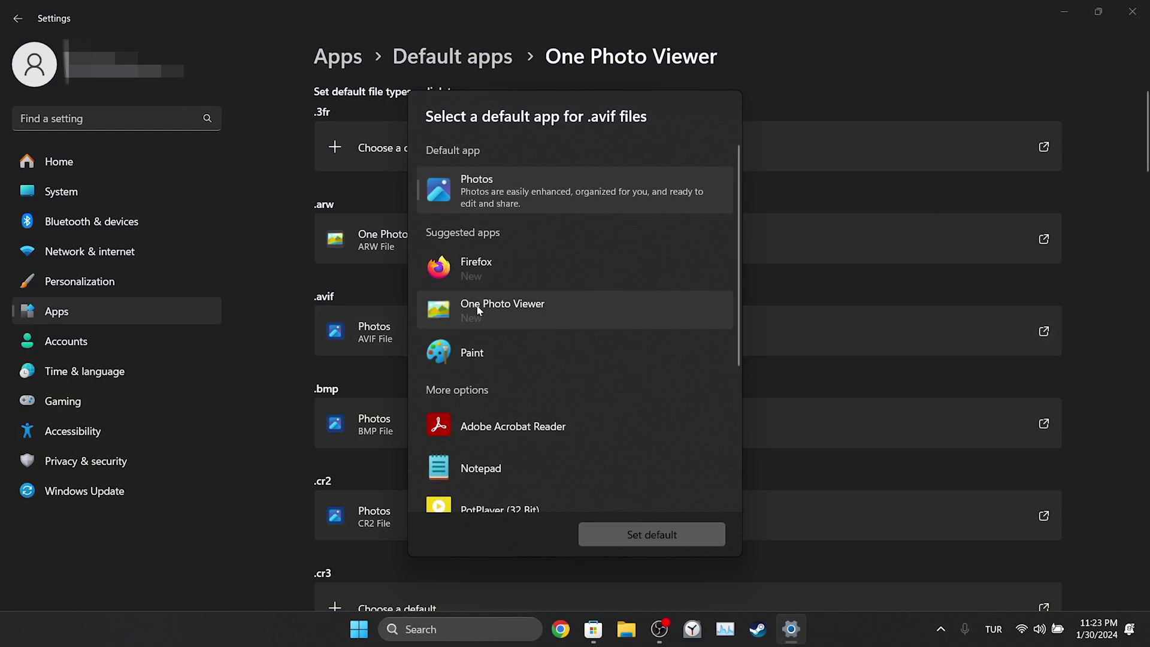
click(518, 307)
click(637, 534)
click(459, 427)
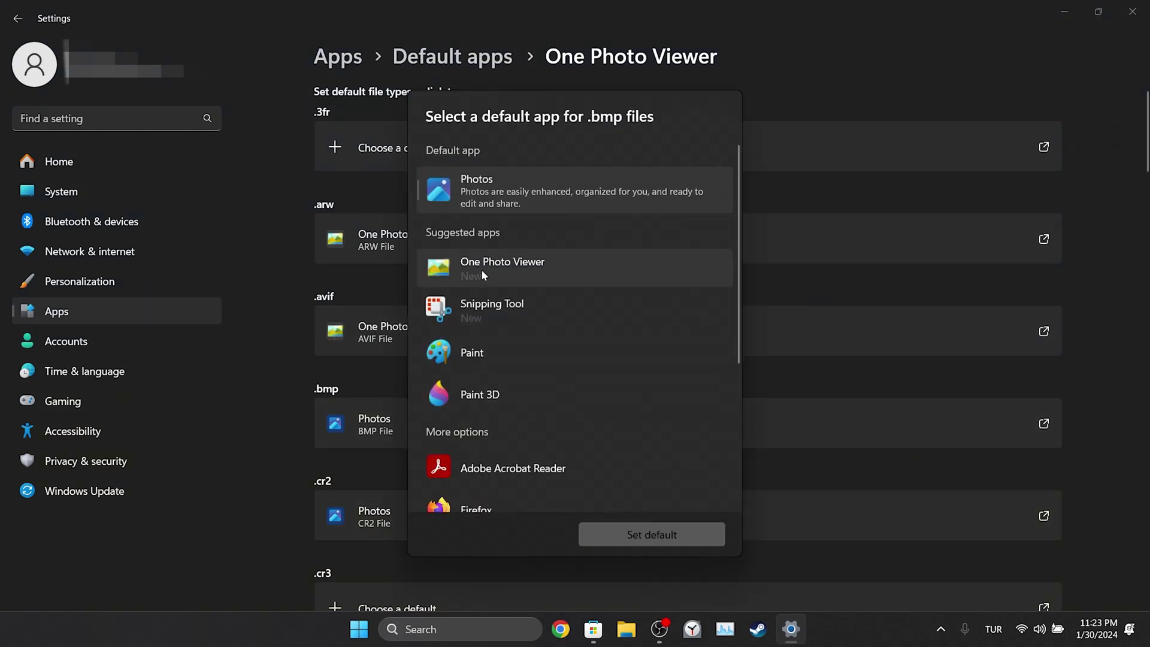
click(488, 264)
click(623, 527)
click(490, 510)
click(515, 181)
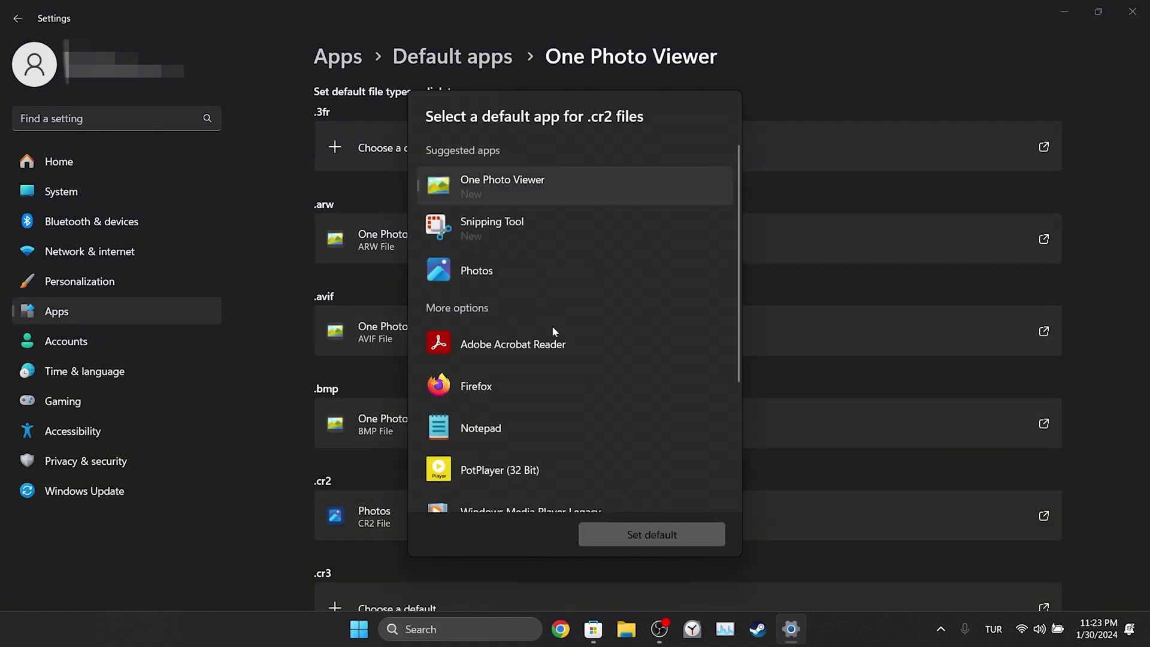
click(621, 533)
Set One Photo Viewer as default for .dng, .erf, .gif, .heic and .ico files.
scroll(550, 412, down, 2)
scroll(550, 412, down, 3)
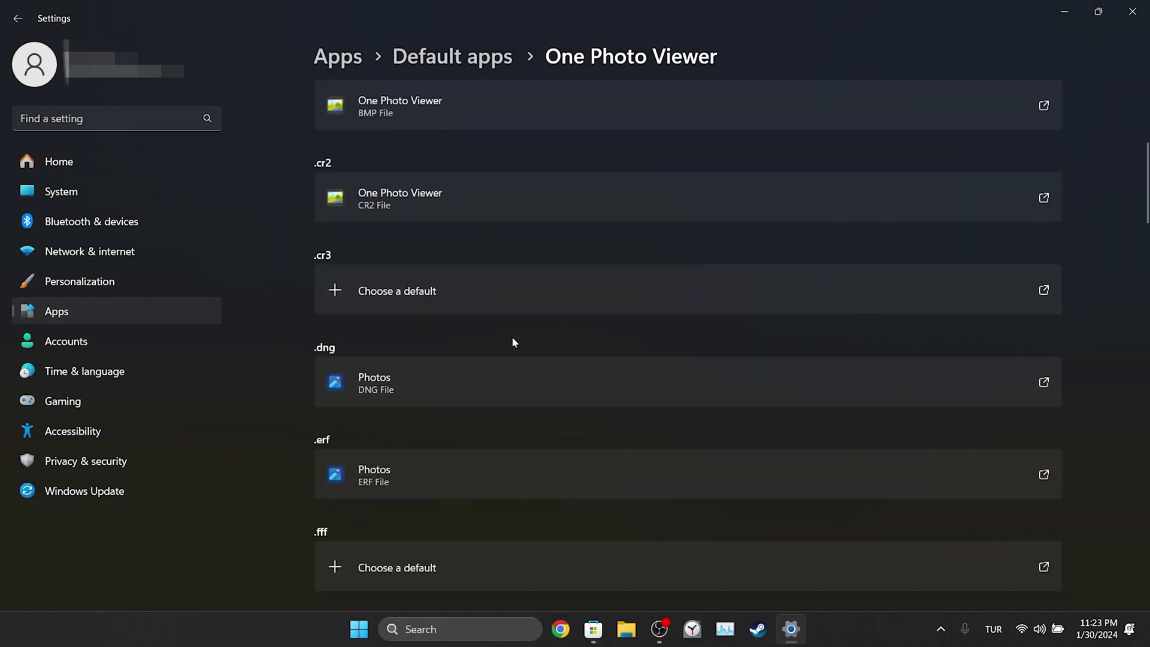
click(470, 387)
click(465, 263)
click(638, 533)
click(446, 474)
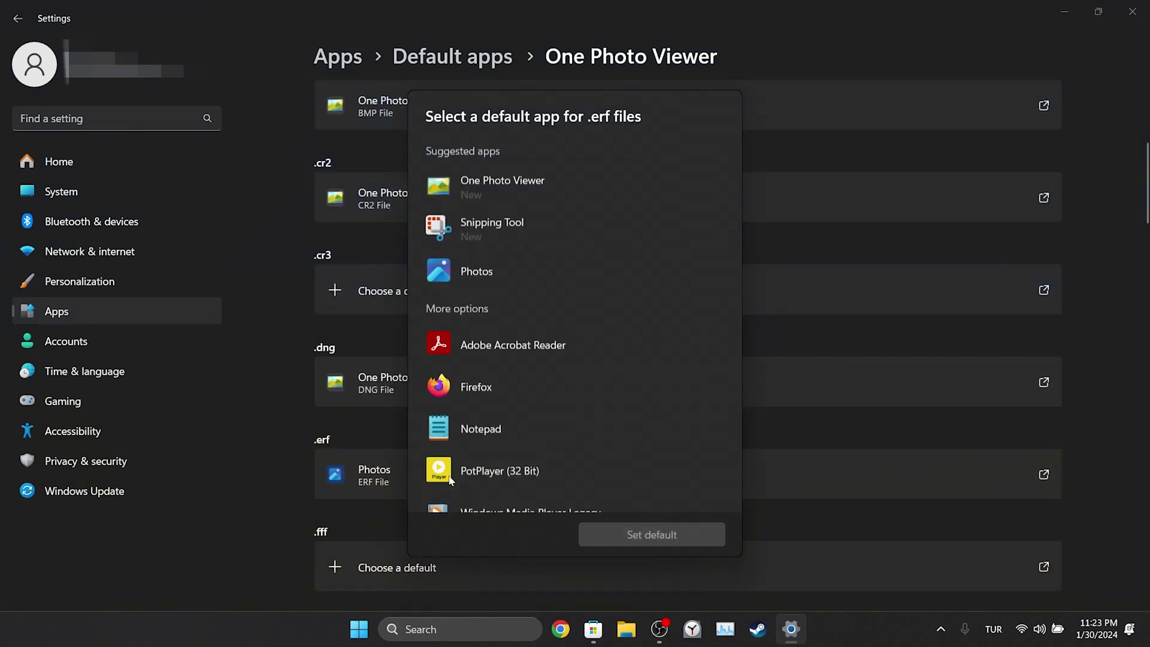
click(470, 185)
click(636, 534)
scroll(574, 365, down, 6)
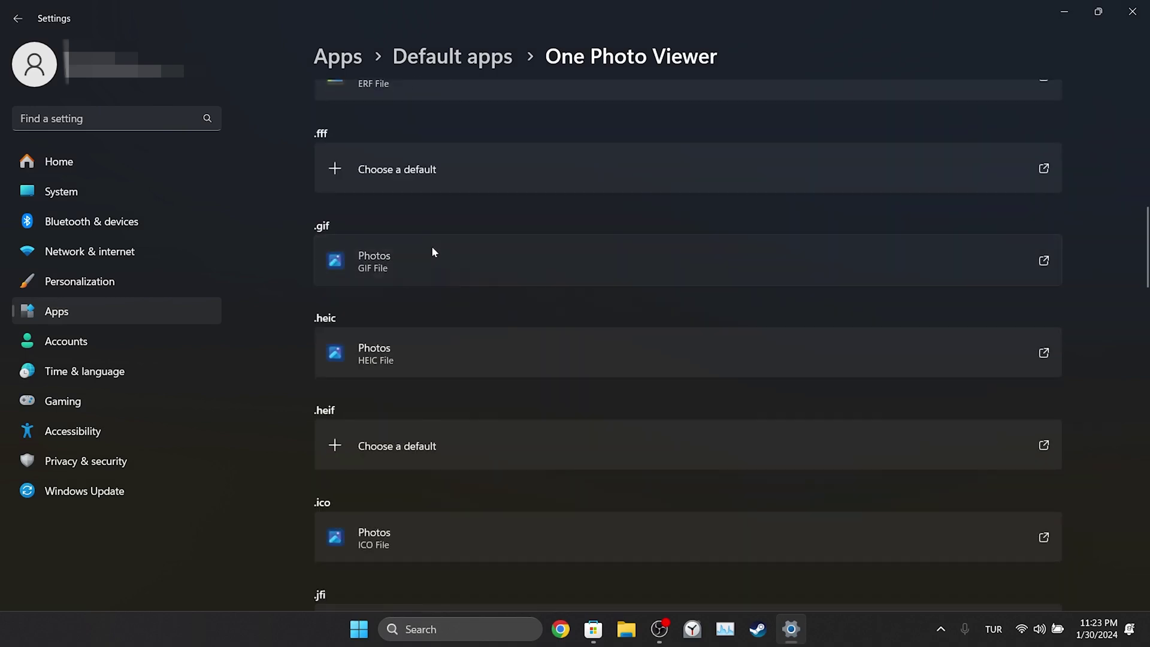
click(431, 250)
click(465, 263)
click(650, 533)
click(451, 373)
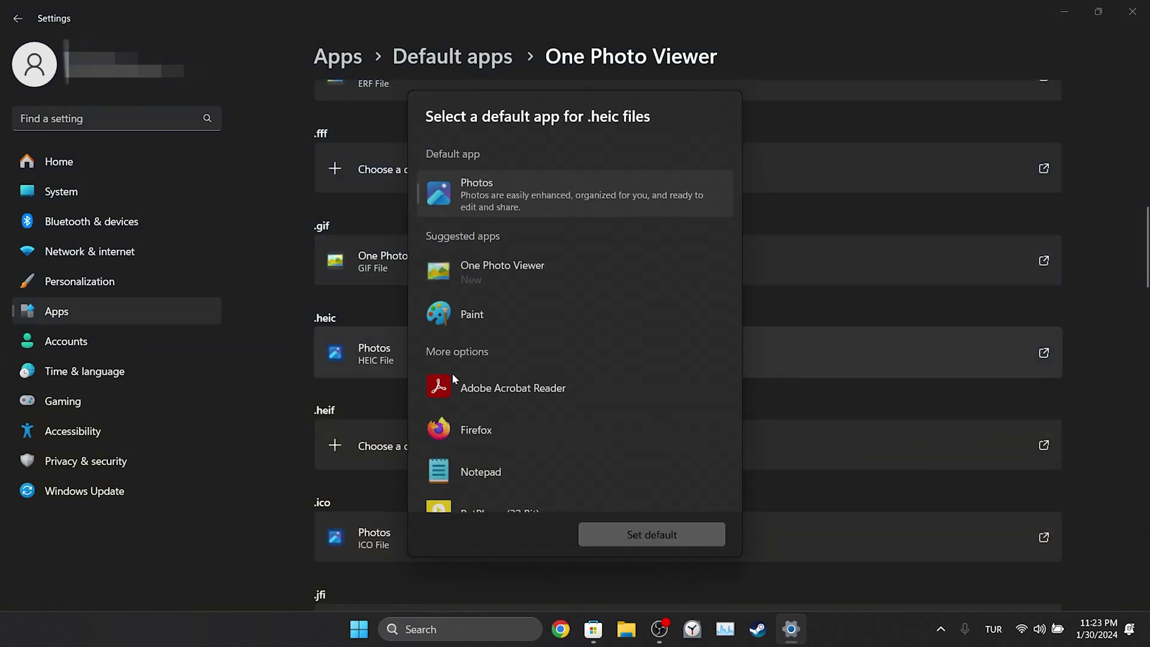
click(467, 265)
click(644, 533)
click(444, 532)
click(467, 264)
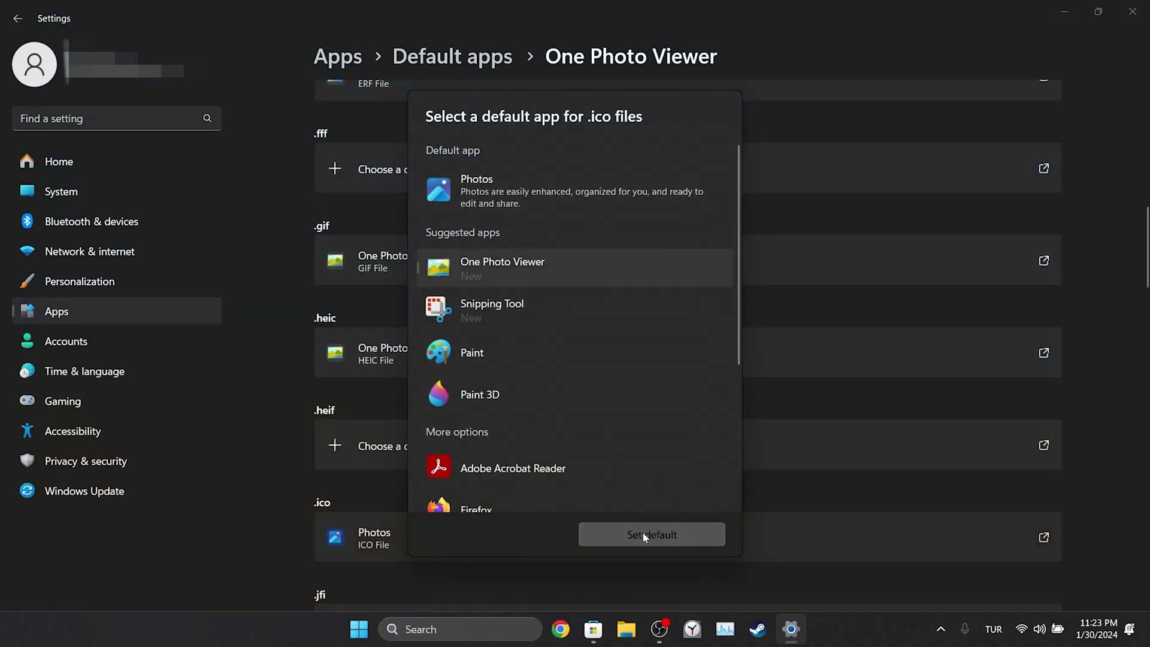
click(644, 533)
Set One Photo Viewer as default for .jfif, .jpe and .jpeg files.
scroll(556, 351, down, 4)
scroll(439, 406, down, 1)
click(439, 406)
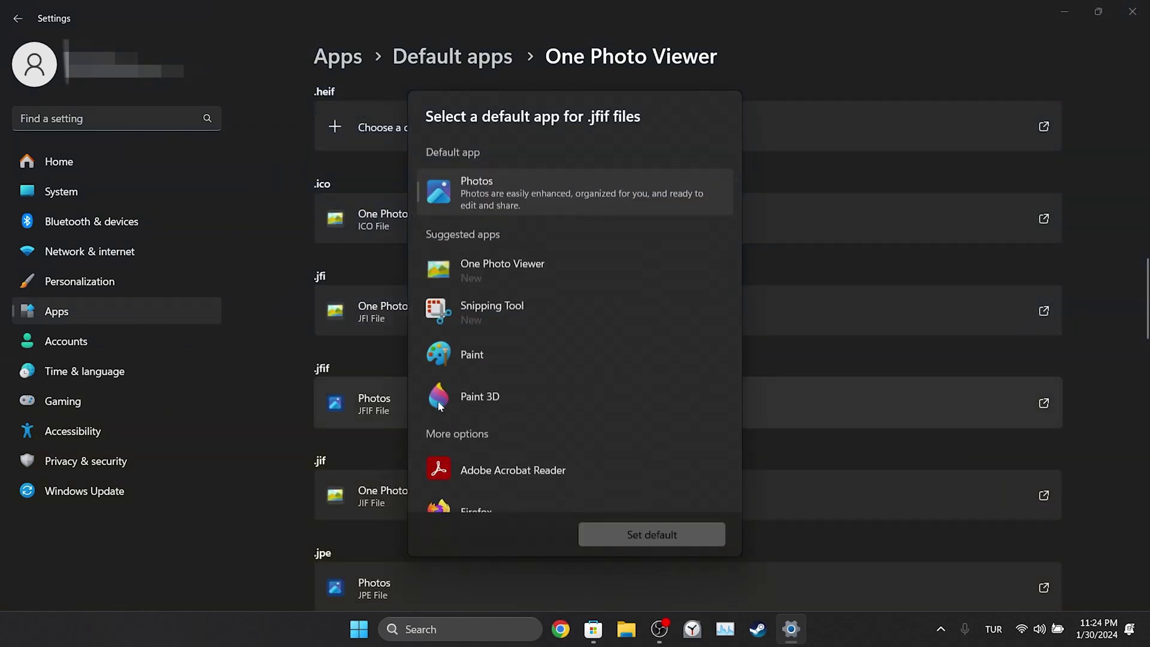
click(444, 263)
click(623, 532)
scroll(453, 422, down, 2)
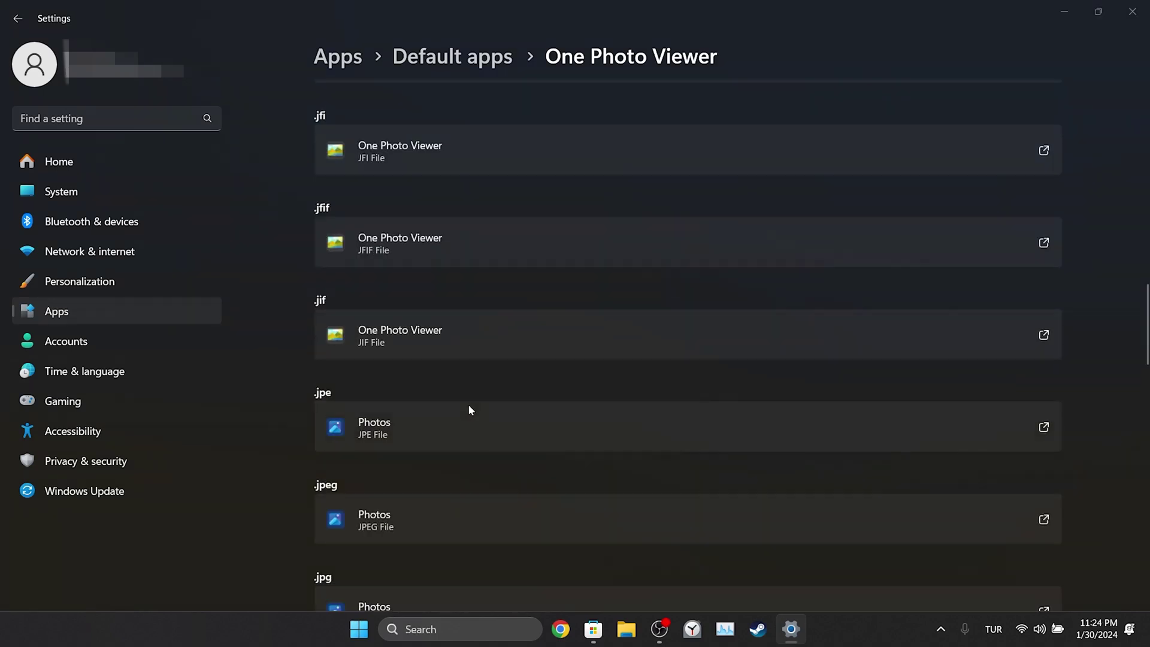
click(469, 414)
click(468, 264)
click(635, 533)
click(530, 516)
click(467, 264)
click(647, 534)
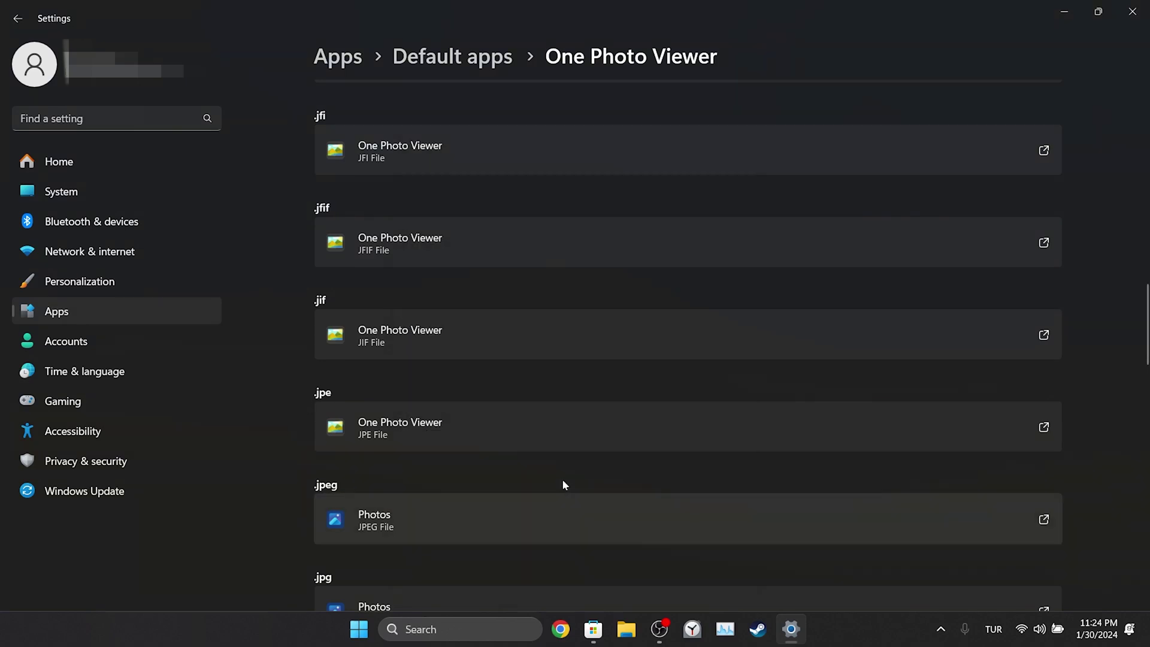
Set One Photo Viewer as default for .jpg, .kdc and .mrw files, then review the list.
scroll(516, 426, down, 4)
click(463, 372)
click(462, 281)
click(582, 531)
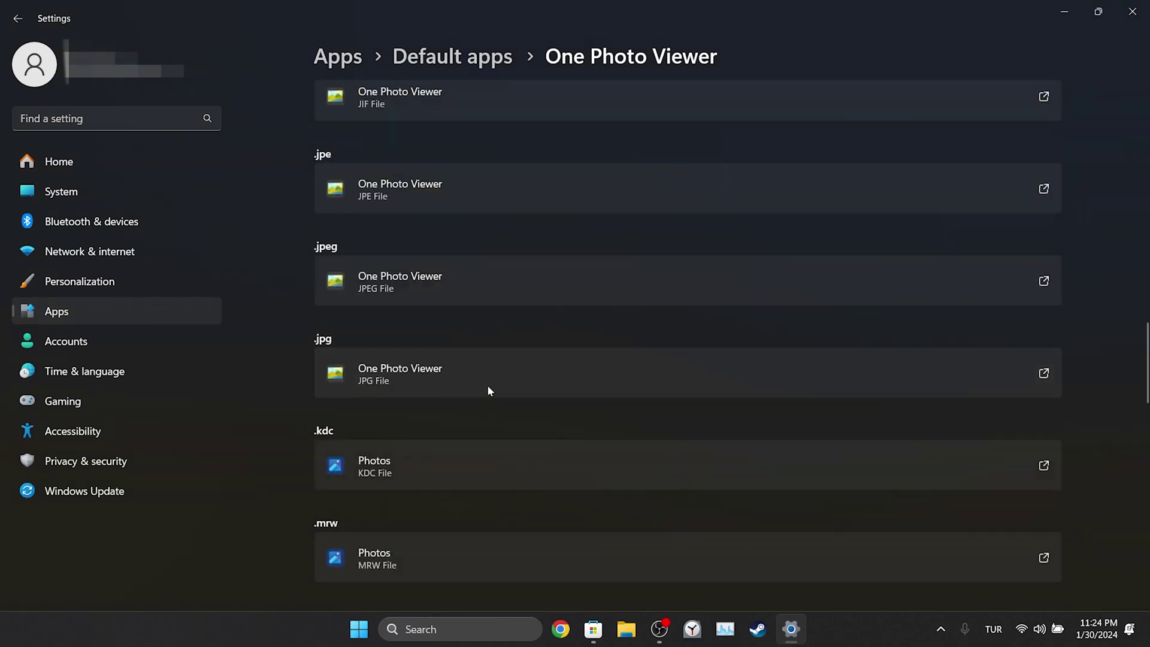
click(479, 465)
click(473, 185)
click(599, 534)
click(509, 543)
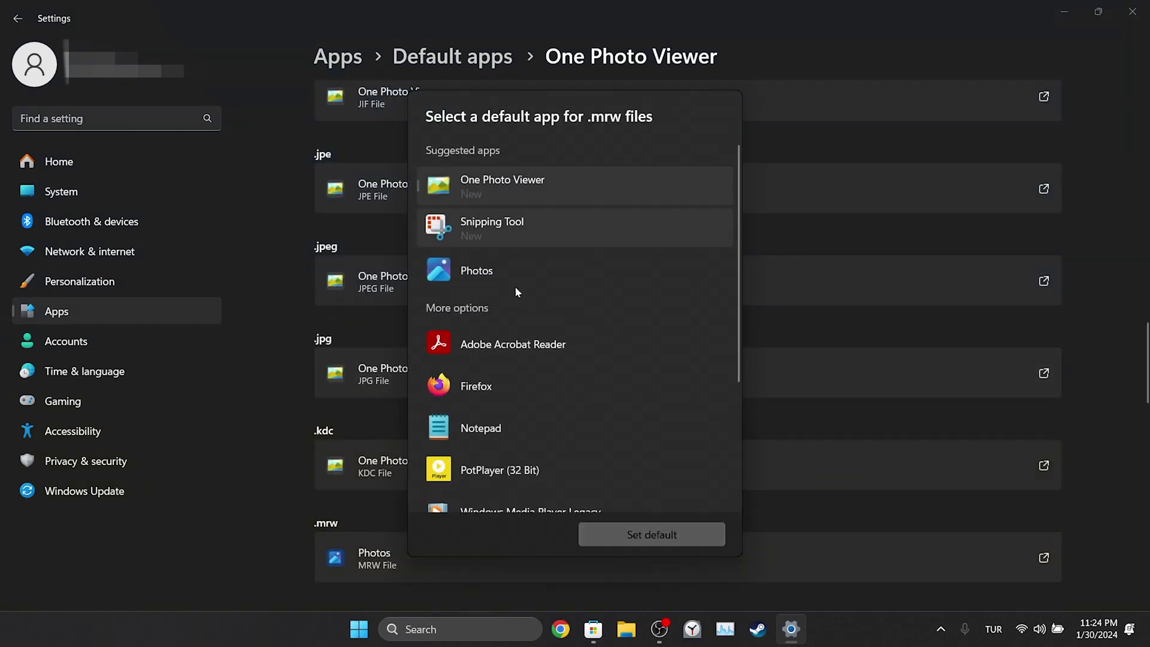
click(610, 530)
scroll(562, 384, down, 10)
scroll(564, 386, down, 10)
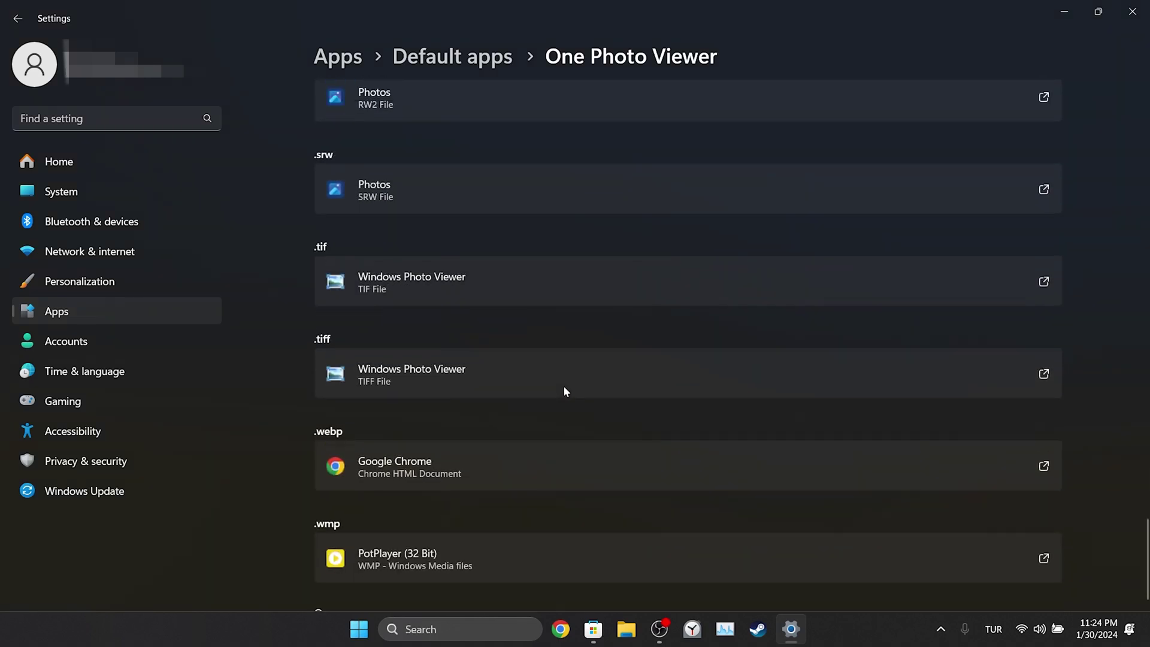
scroll(563, 385, up, 5)
scroll(576, 380, up, 8)
scroll(588, 371, up, 1)
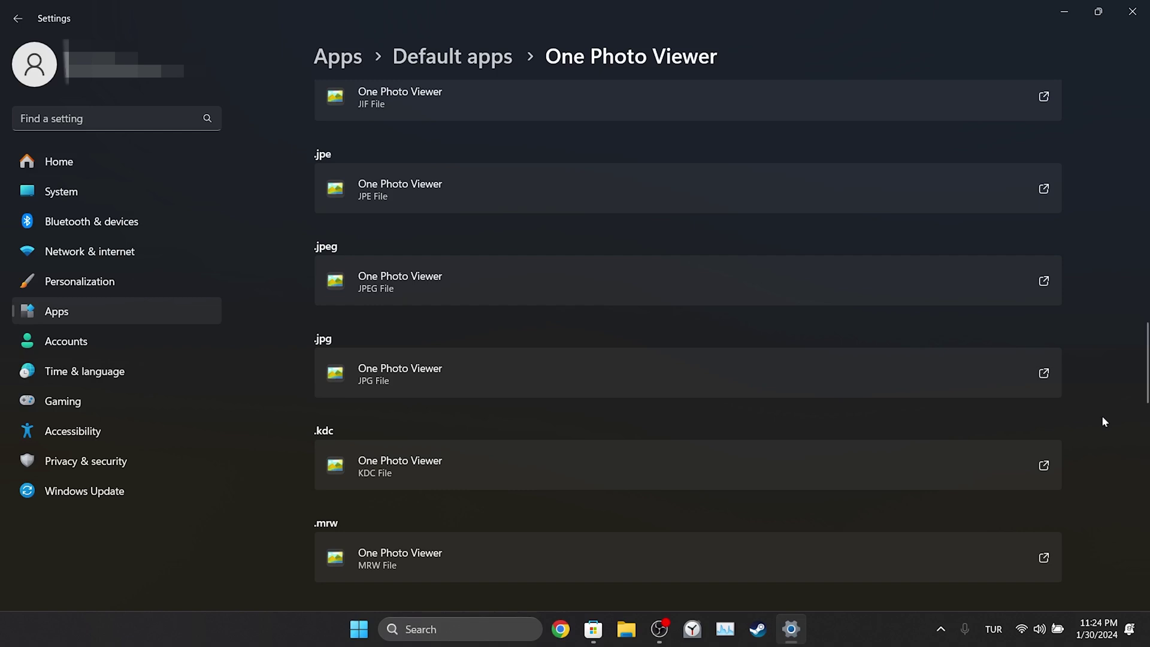
Show the desktop using the taskbar's far-right corner, hiding Settings.
click(1146, 638)
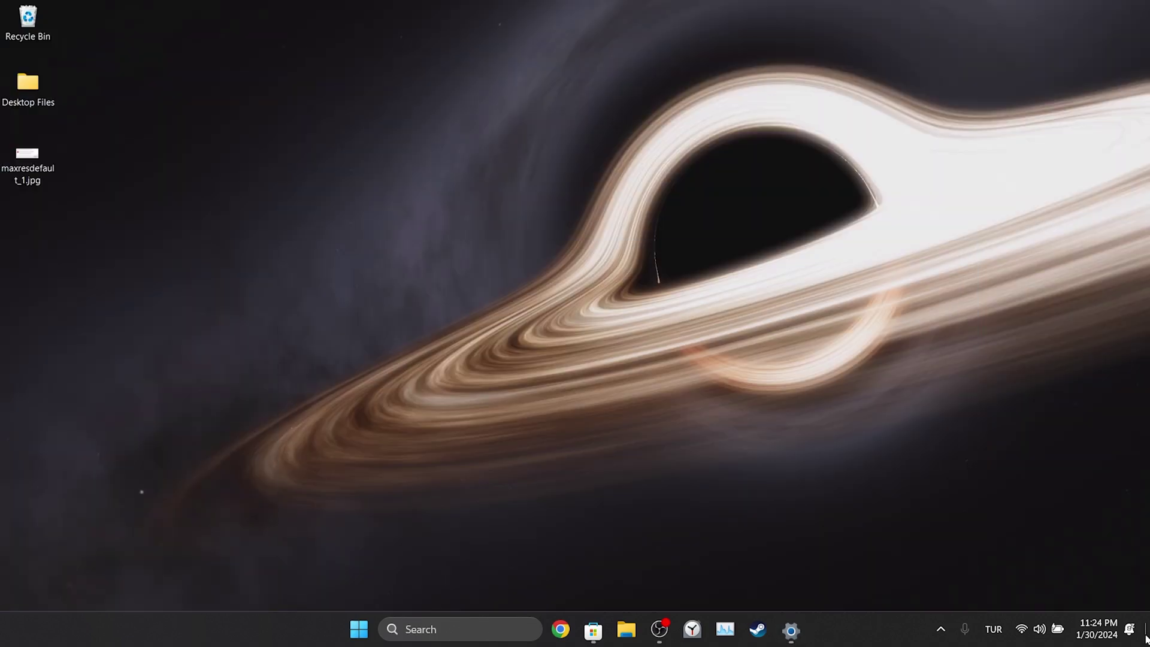